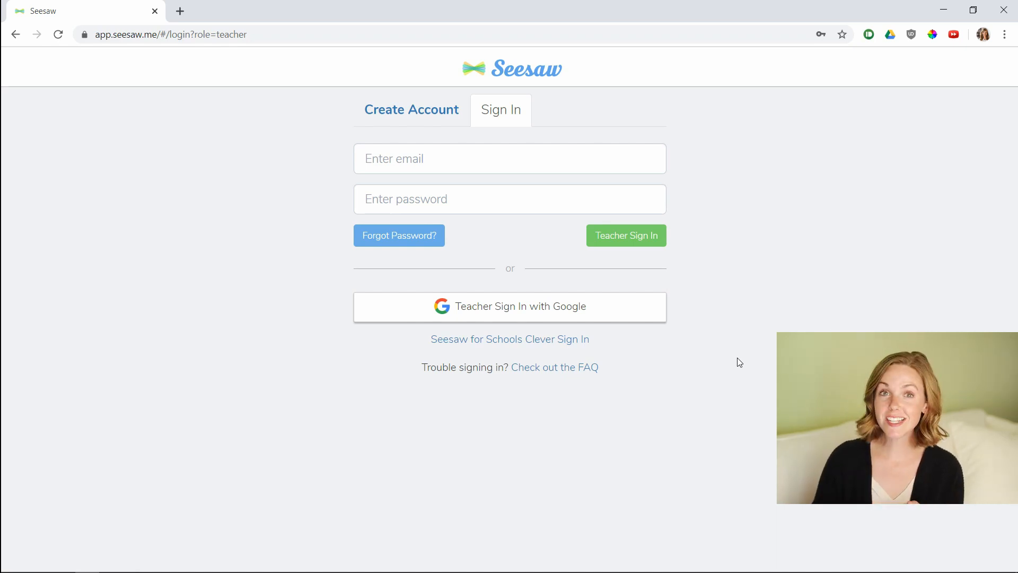
Sign in to Seesaw as a teacher using the Google account.
key("alt+Left")
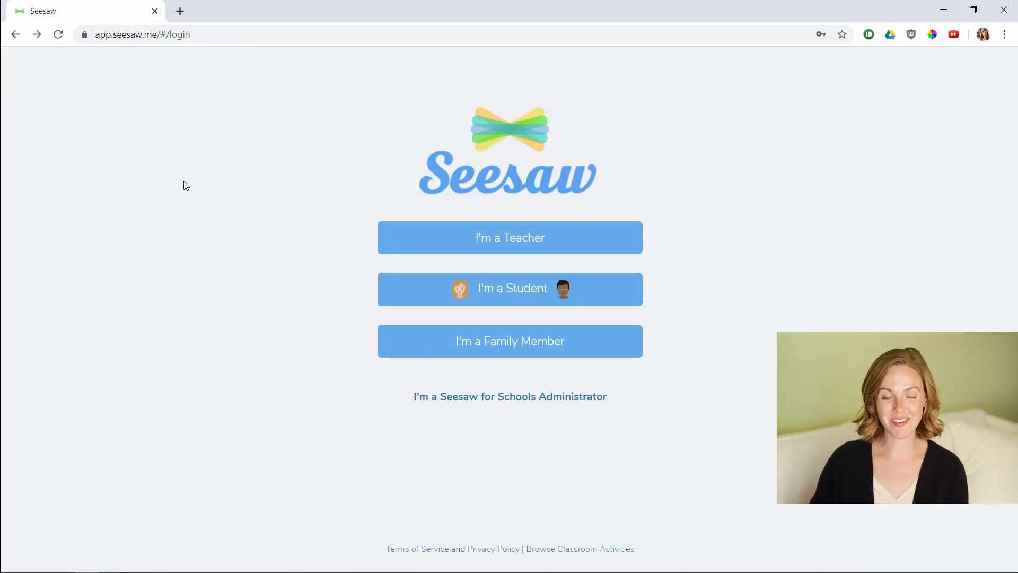
left_click(541, 238)
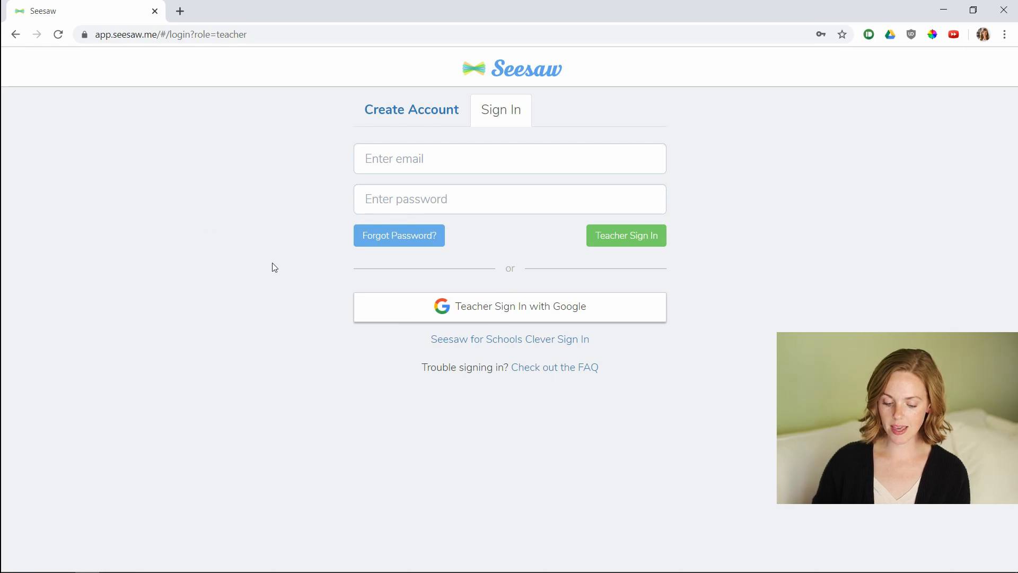
left_click(476, 320)
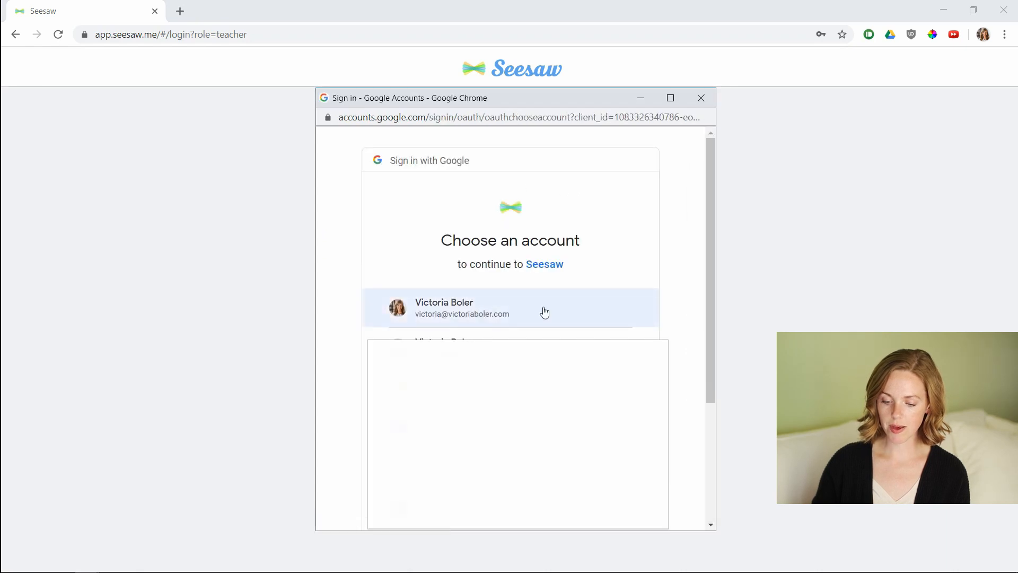
left_click(544, 311)
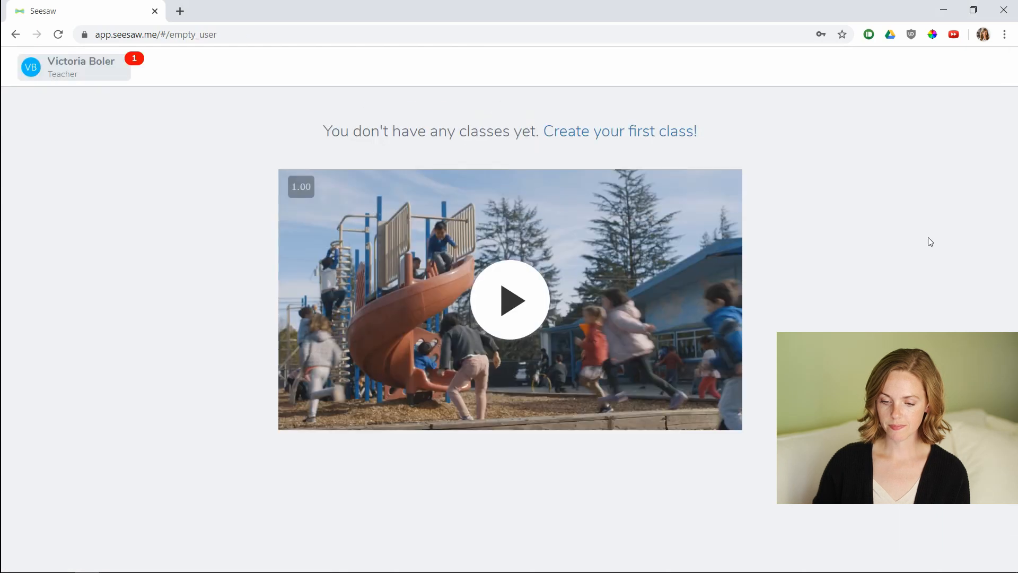
Create a new 1st grade class titled with the teacher's name followed by 's Music Class.
left_click(51, 72)
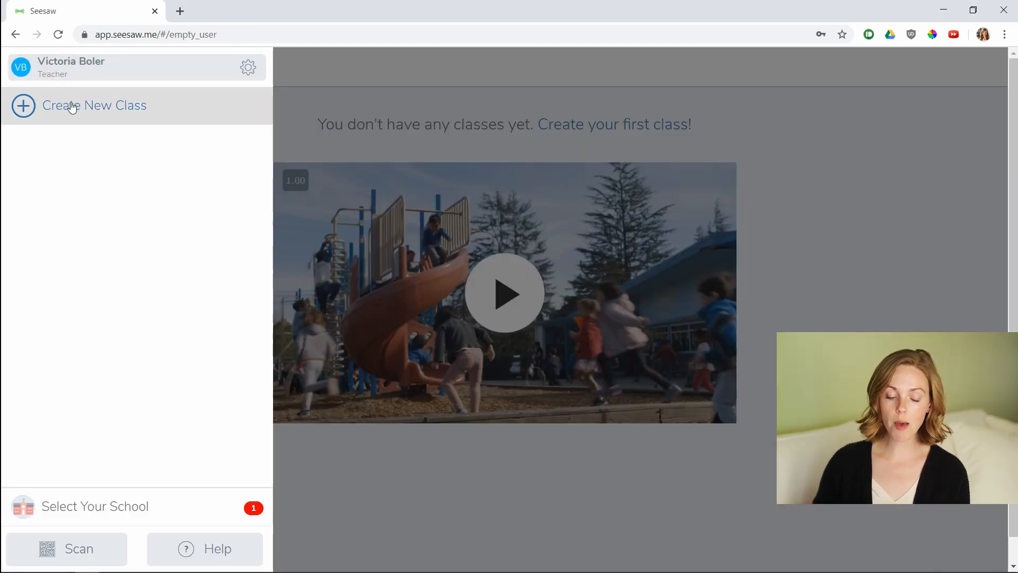
left_click(53, 106)
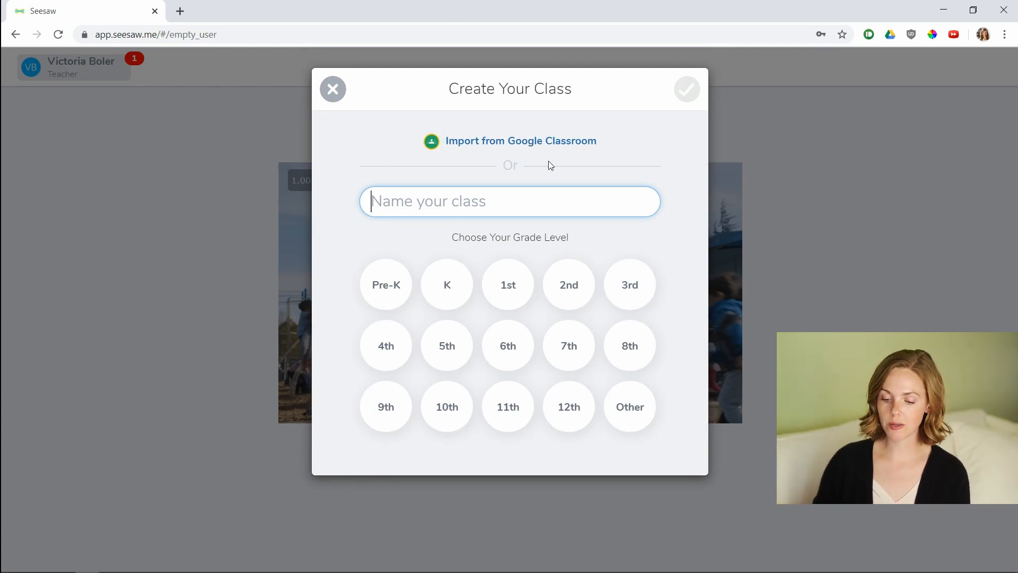
left_click(504, 288)
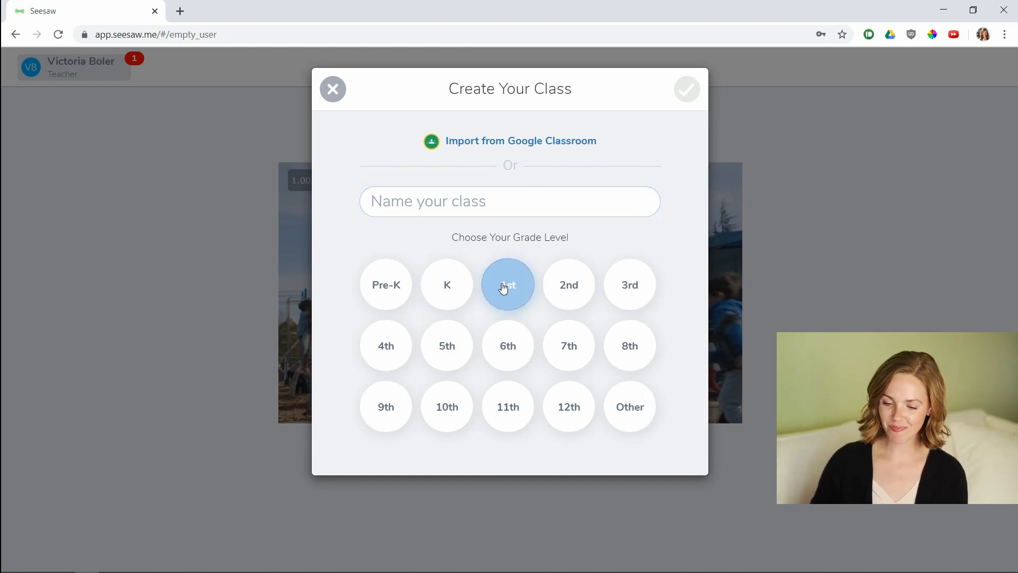
left_click(415, 201)
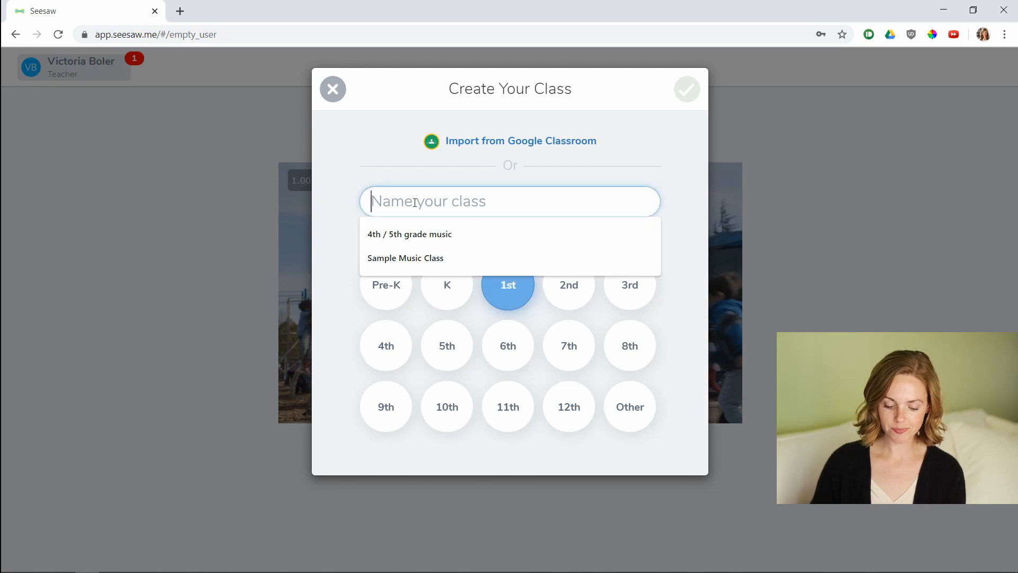
type("Mrs. Boler's Mus")
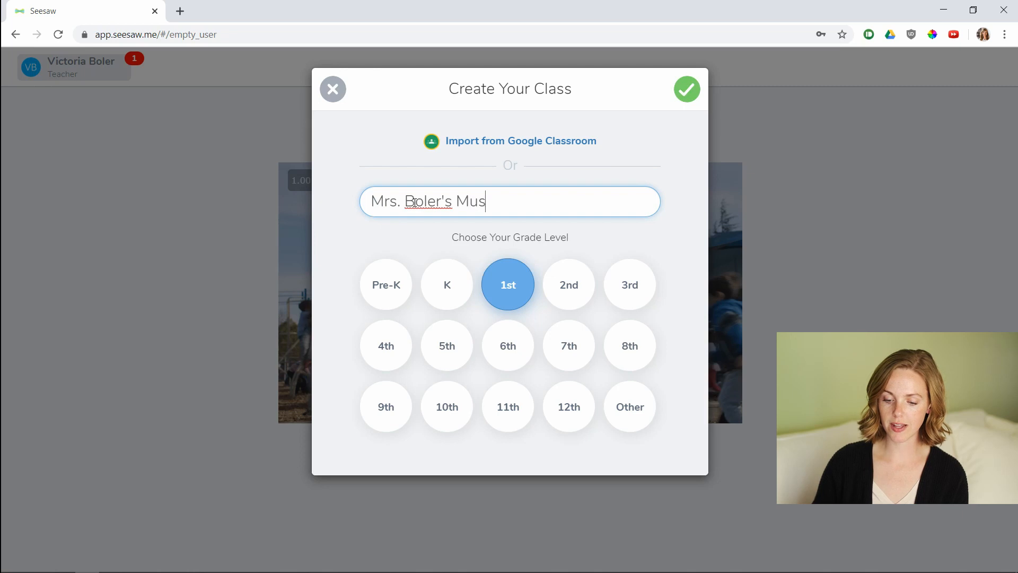
type("ic Class")
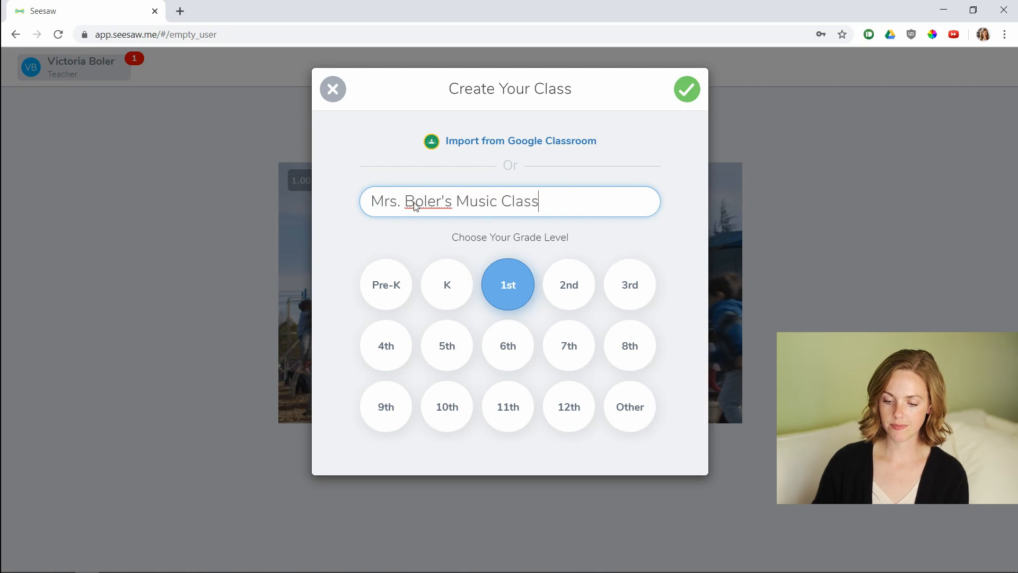
key("Return")
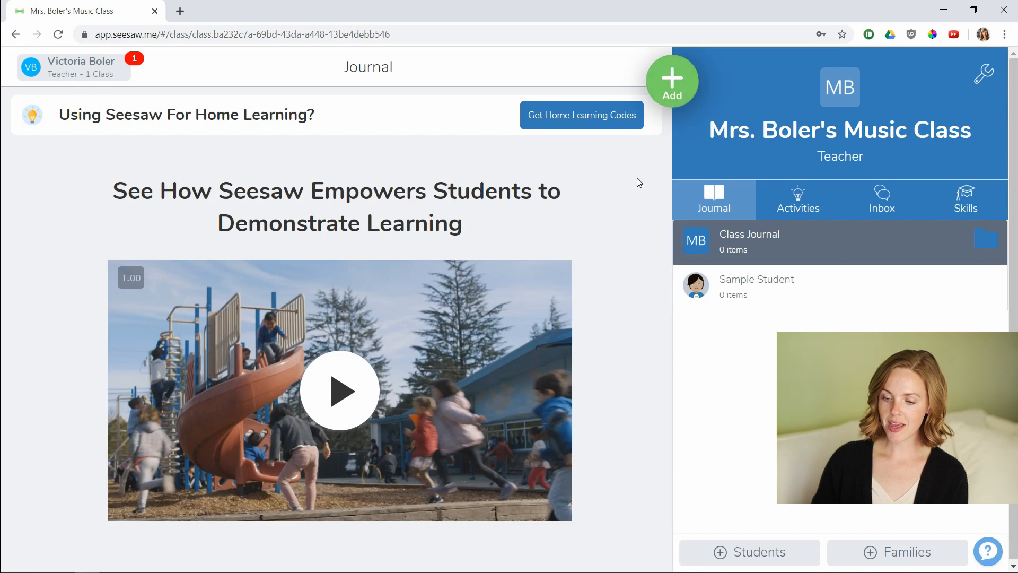
Start a new activity for the class and name it "Rhythmic Building Blocks Rocky Mountain".
left_click(686, 93)
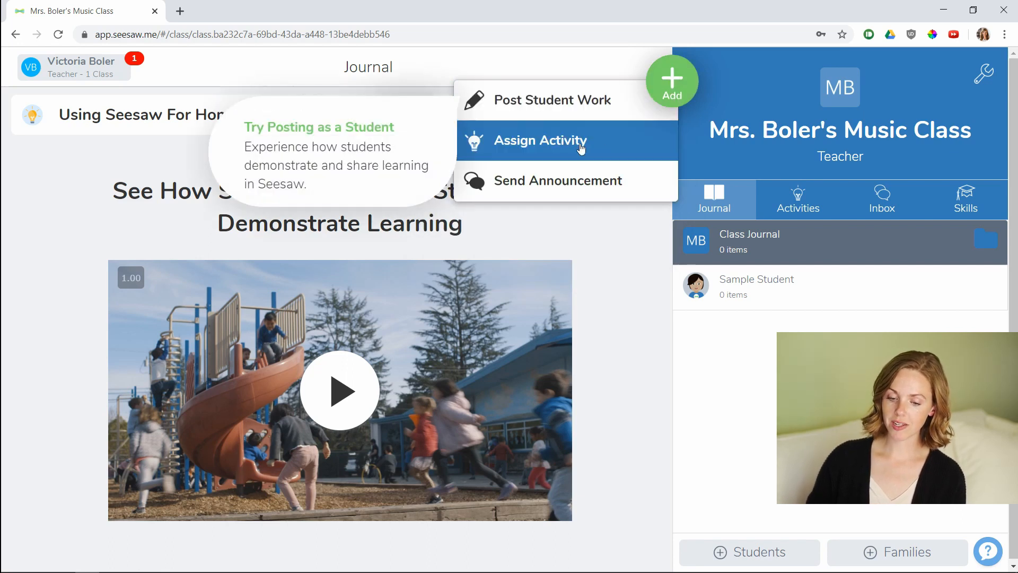
left_click(581, 148)
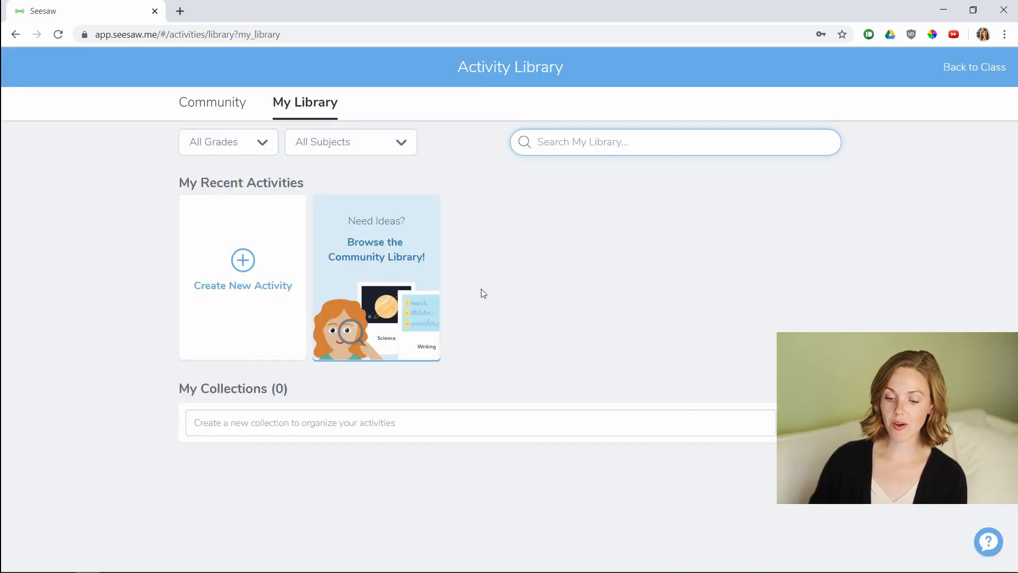
left_click(240, 293)
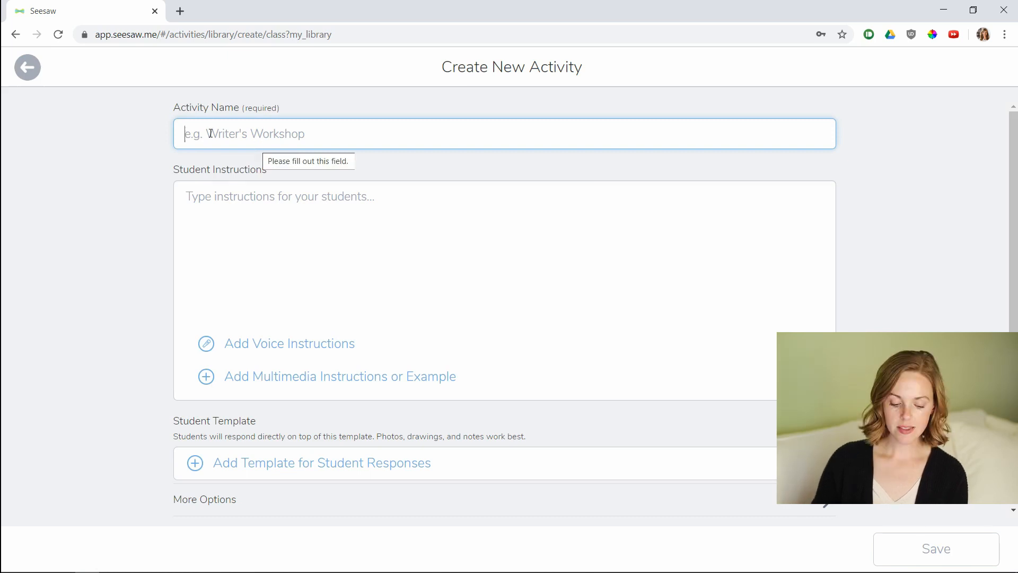
type("R")
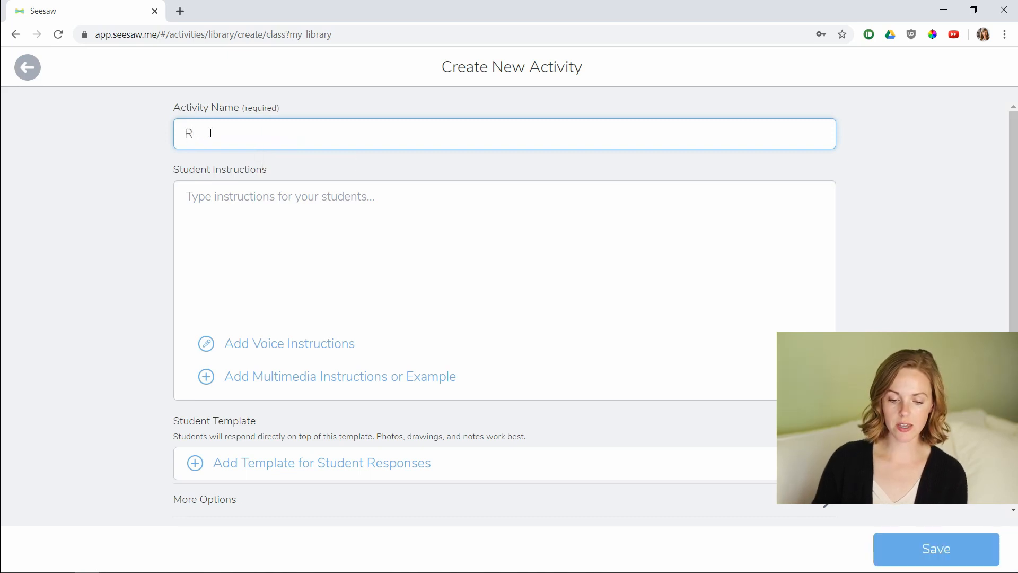
type("hythmic Building Blocks")
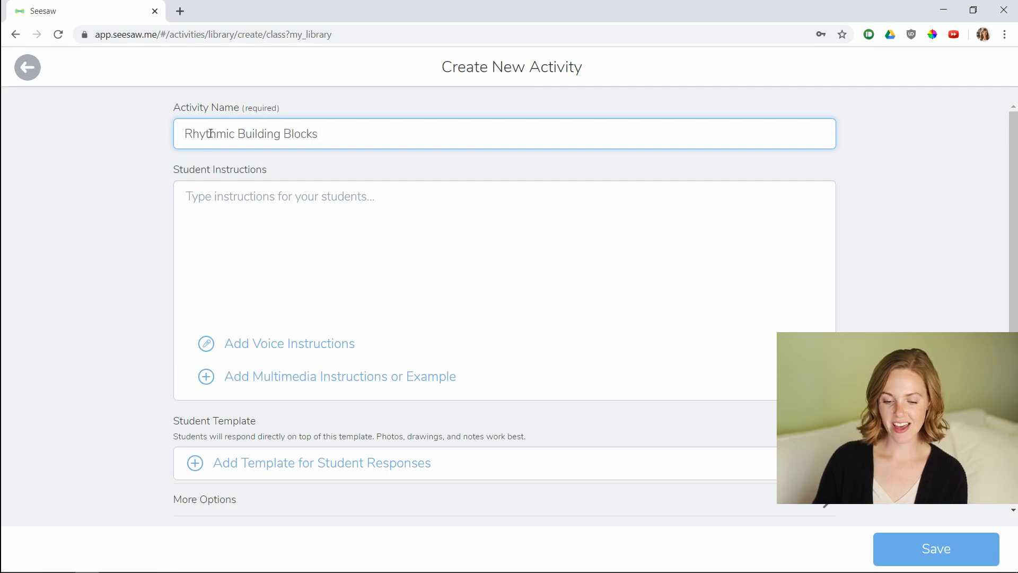
type(" Rocky Moun")
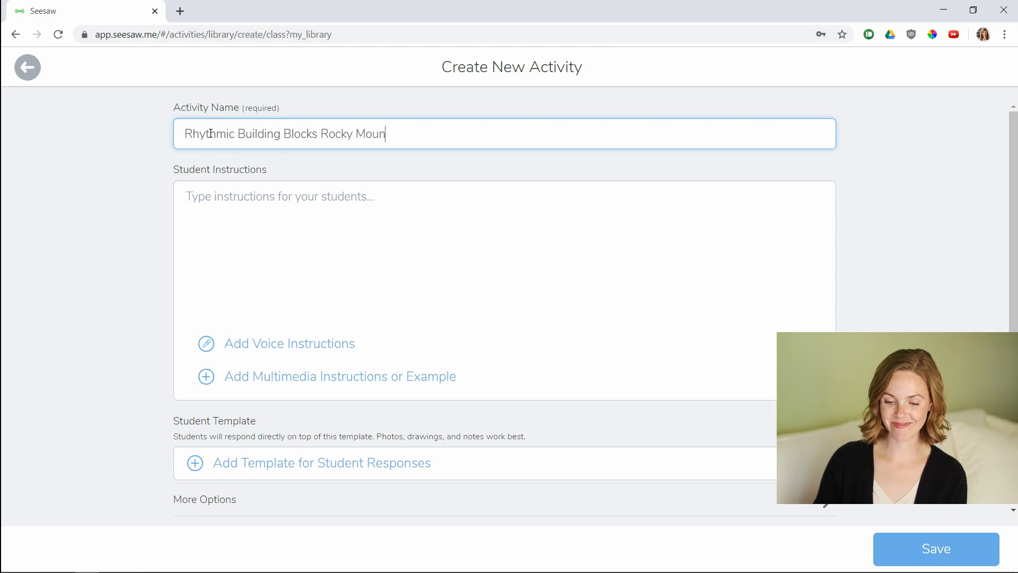
type("tain")
Write student instructions to rearrange the rhythmic building blocks into their own rhythmic pattern, then submit an audio recording of the rhythm.
left_click(209, 225)
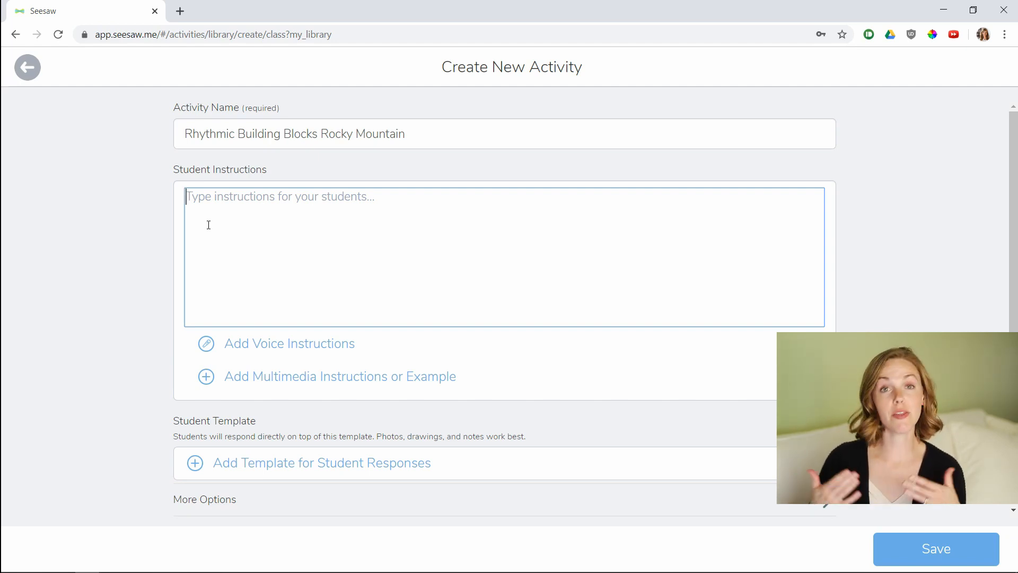
type("Rearrange the rh")
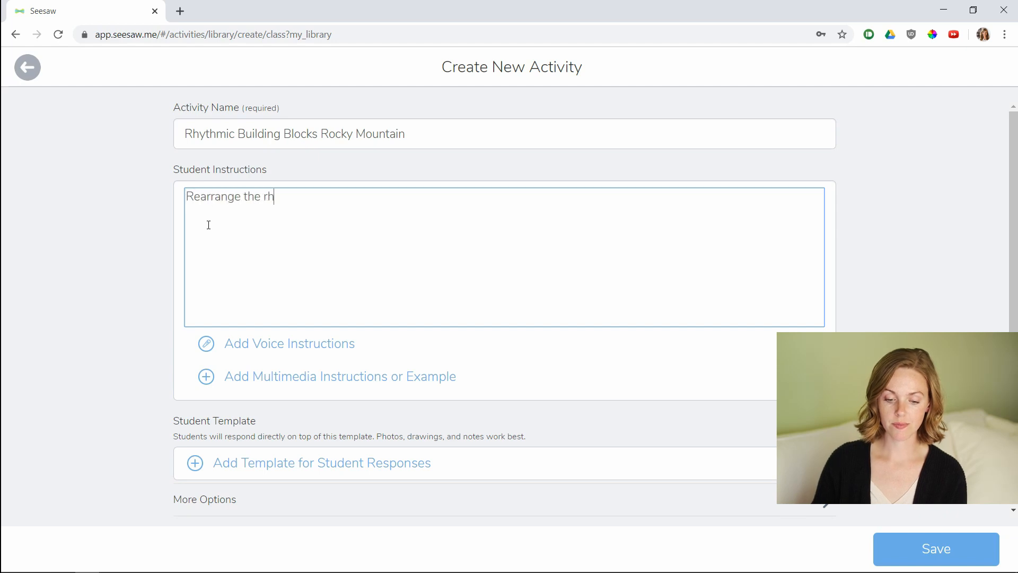
type("ythmic building bloc")
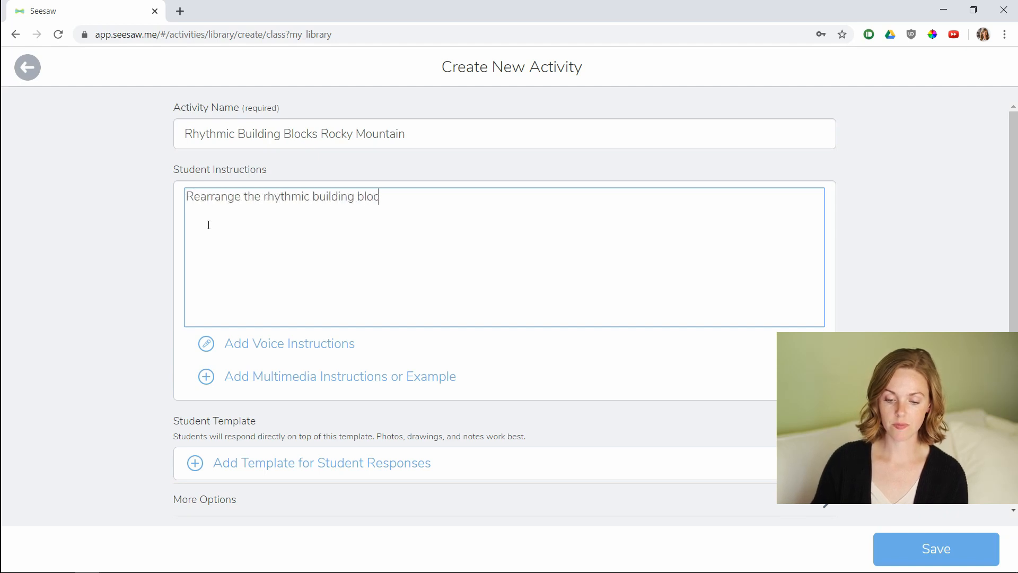
type("ks to create ")
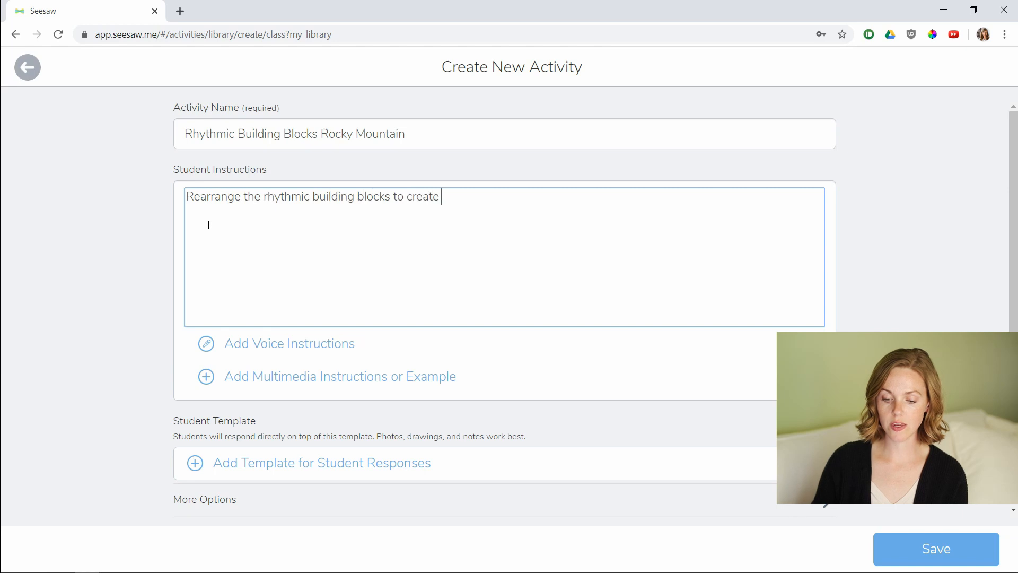
type("your own rhythm")
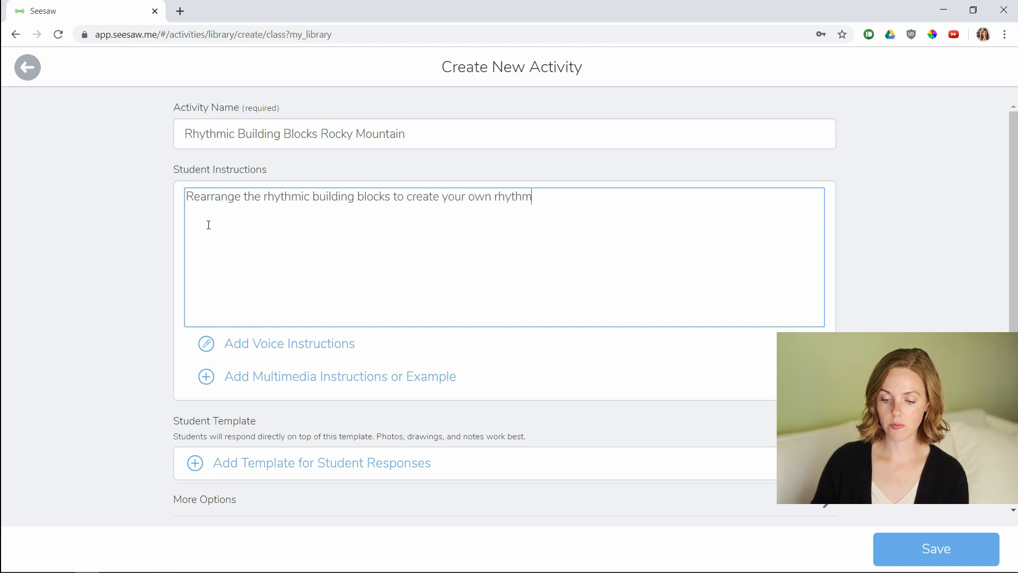
type("ic pattern! ")
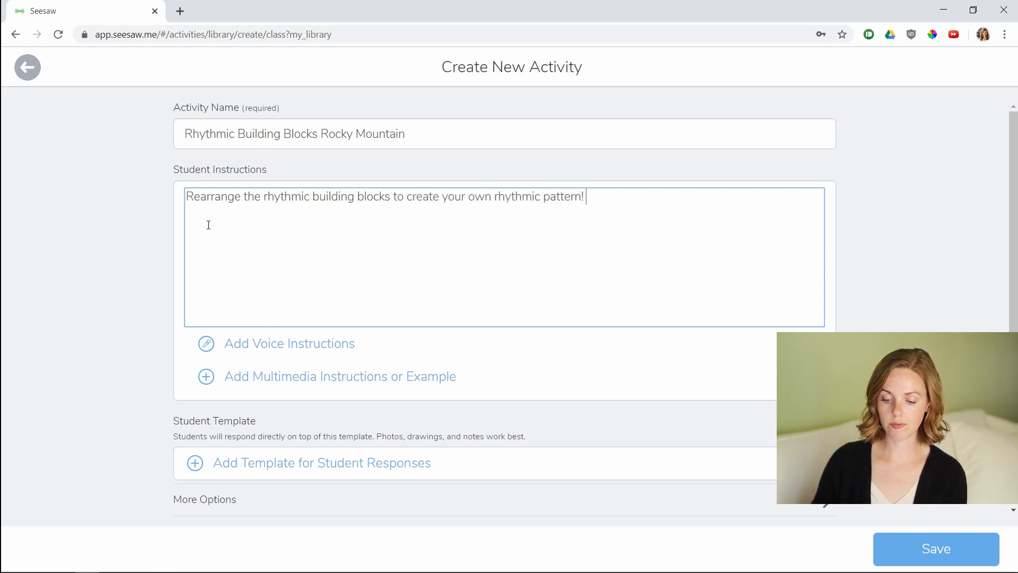
type("When you ")
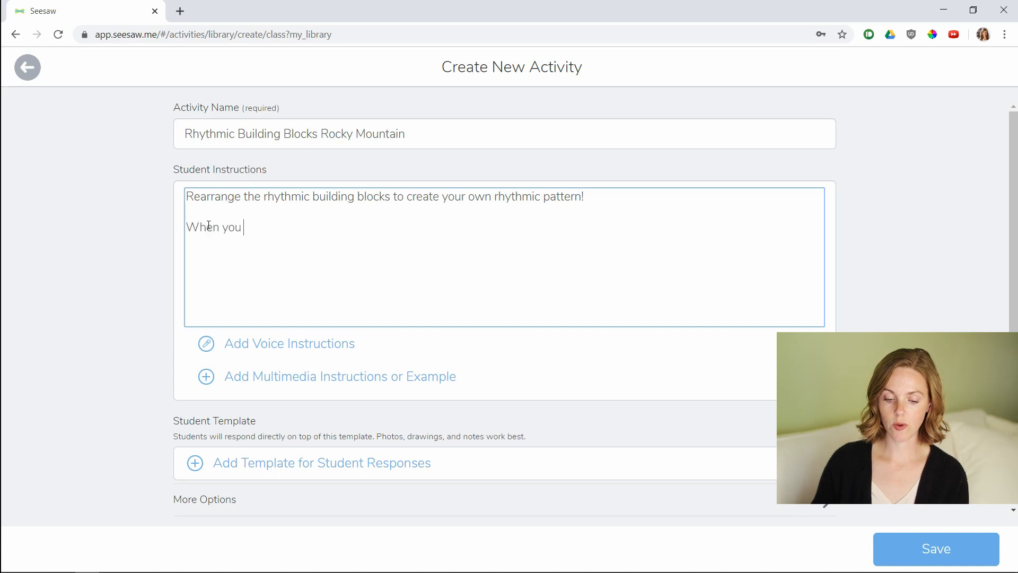
type("have an order you")
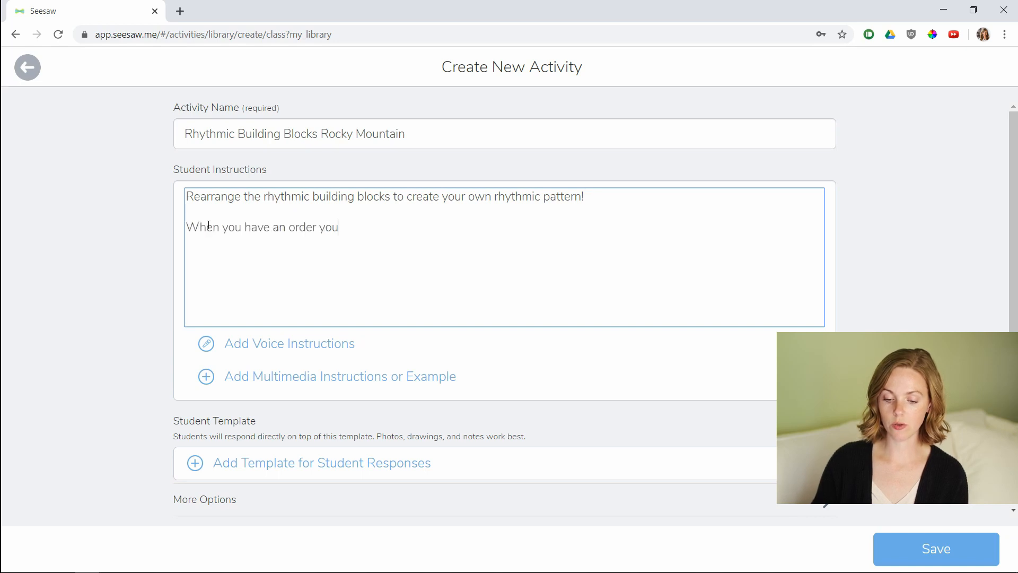
type(" like, sub")
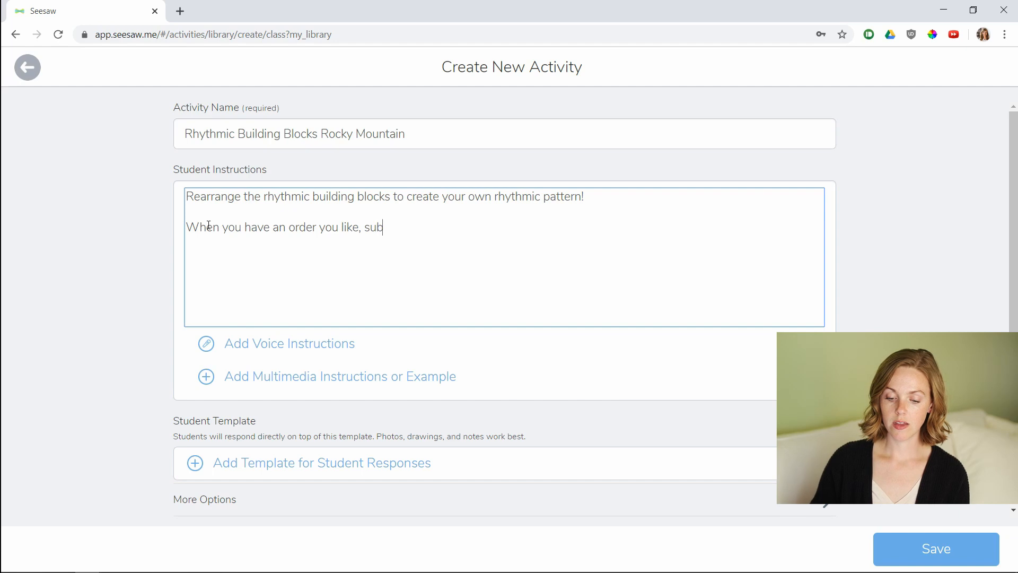
type("mit an audio recording of your rhythm.")
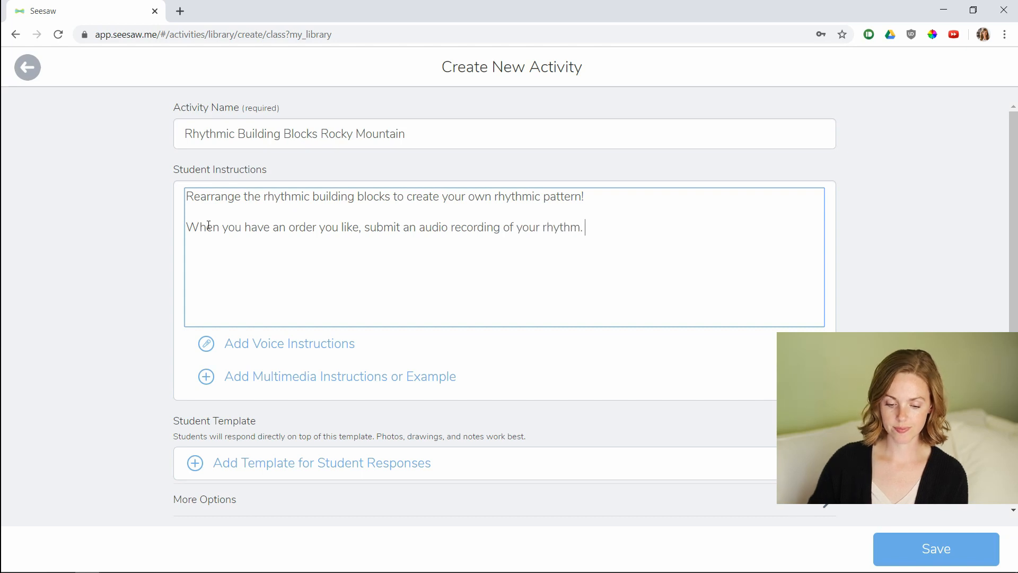
Upload the image "Rocky Mountain 1ldpi" from the computer as multimedia instructions for the activity.
left_click(228, 343)
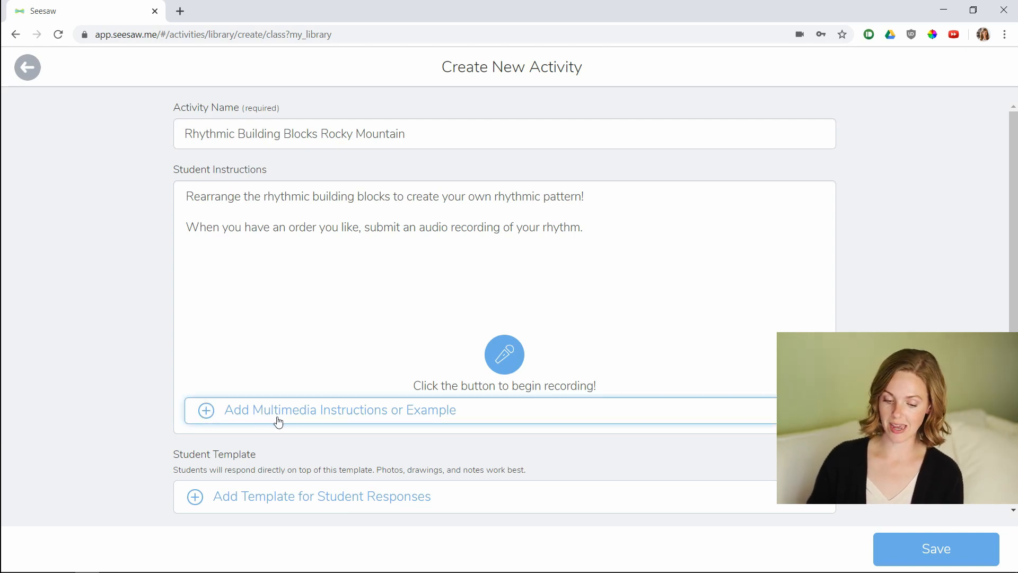
left_click(208, 413)
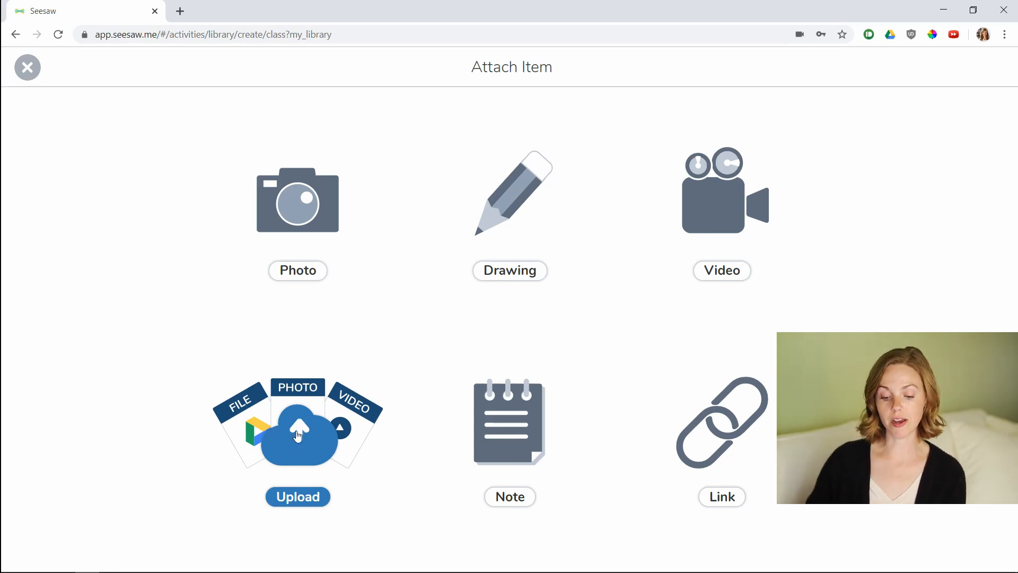
left_click(298, 436)
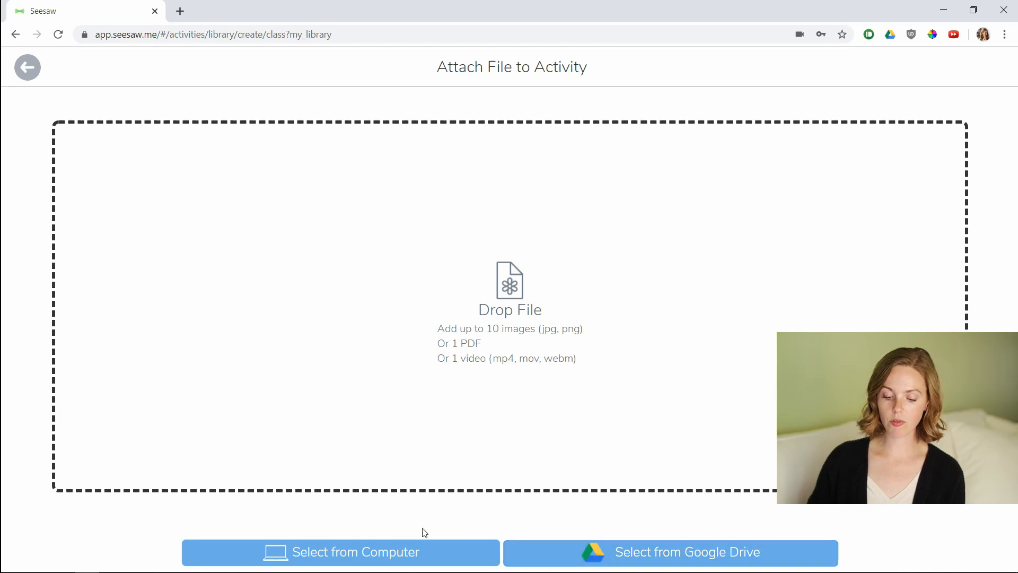
left_click(368, 555)
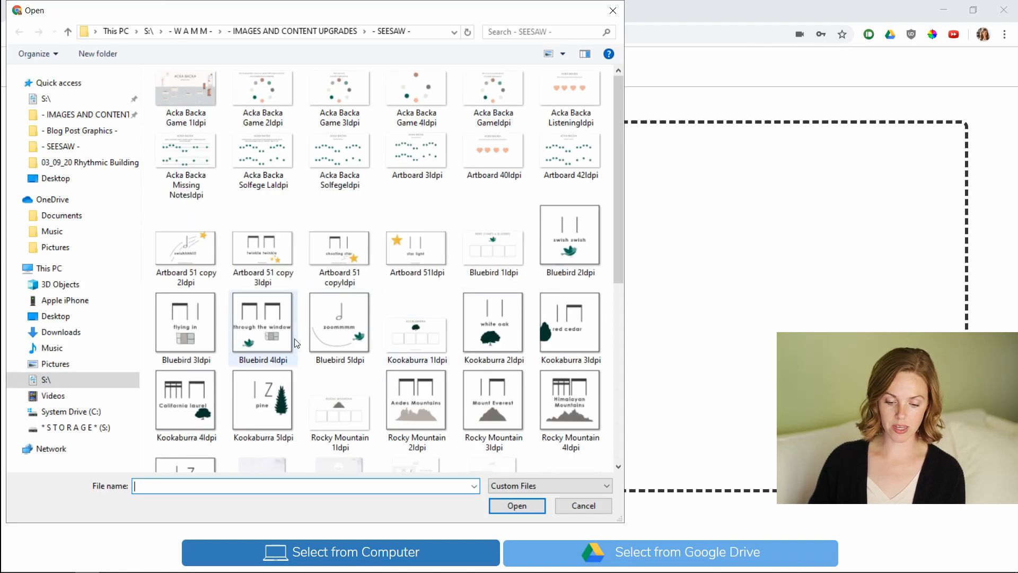
left_click(340, 406)
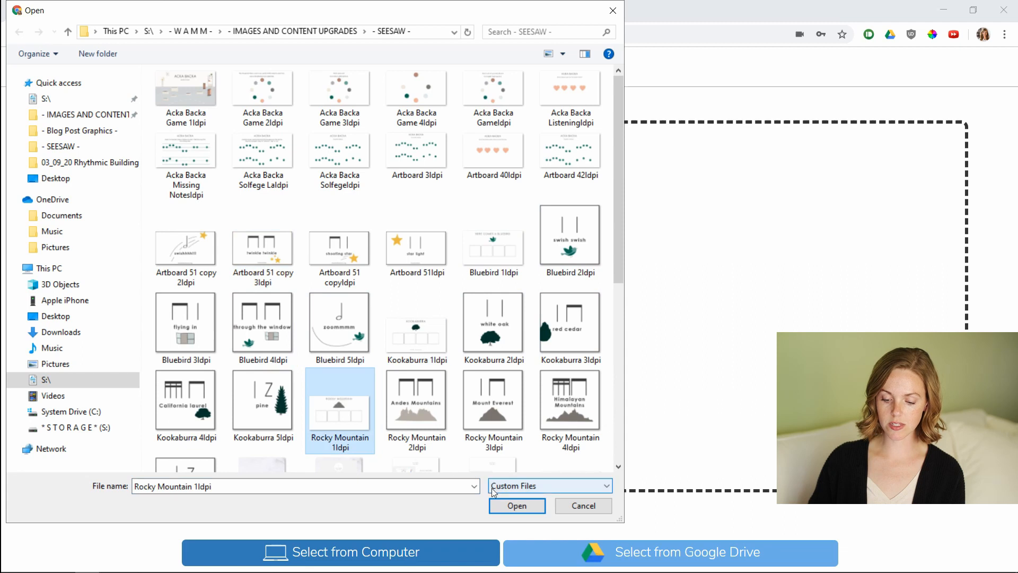
left_click(509, 507)
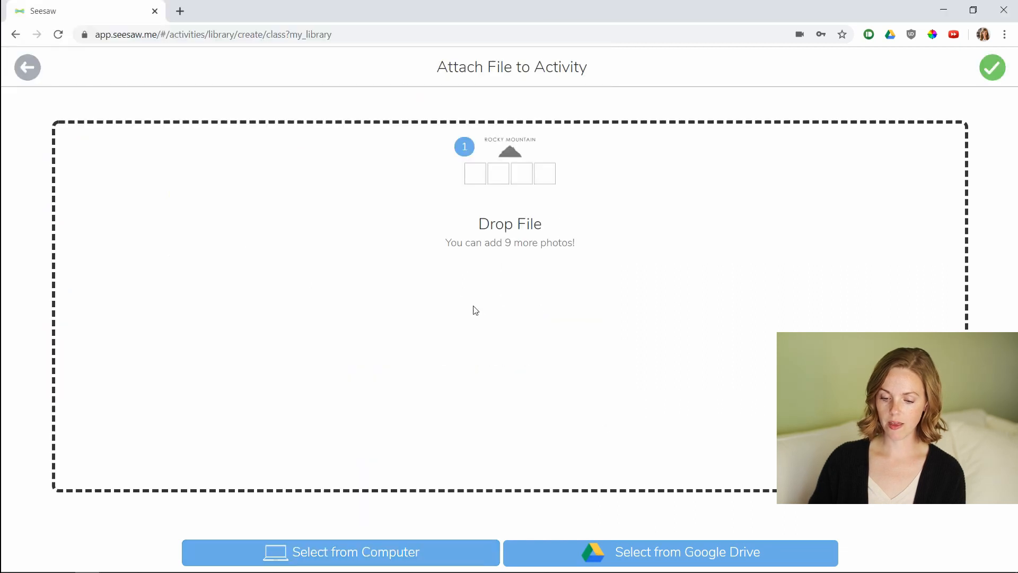
left_click(992, 80)
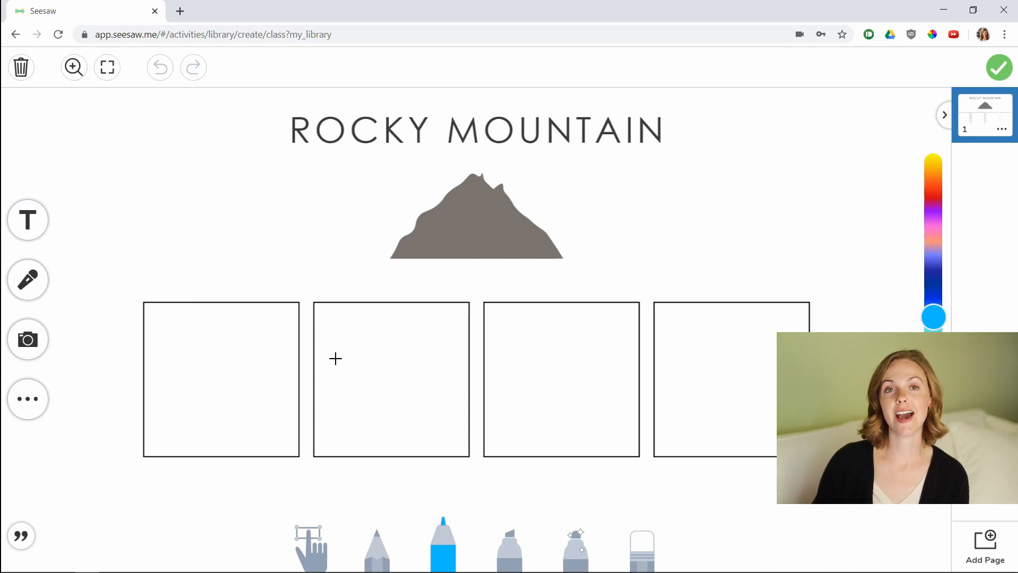
Upload the images Rocky Mountain 2ldpi through Rocky Mountain 5ldpi from the computer onto the example page.
left_click(29, 344)
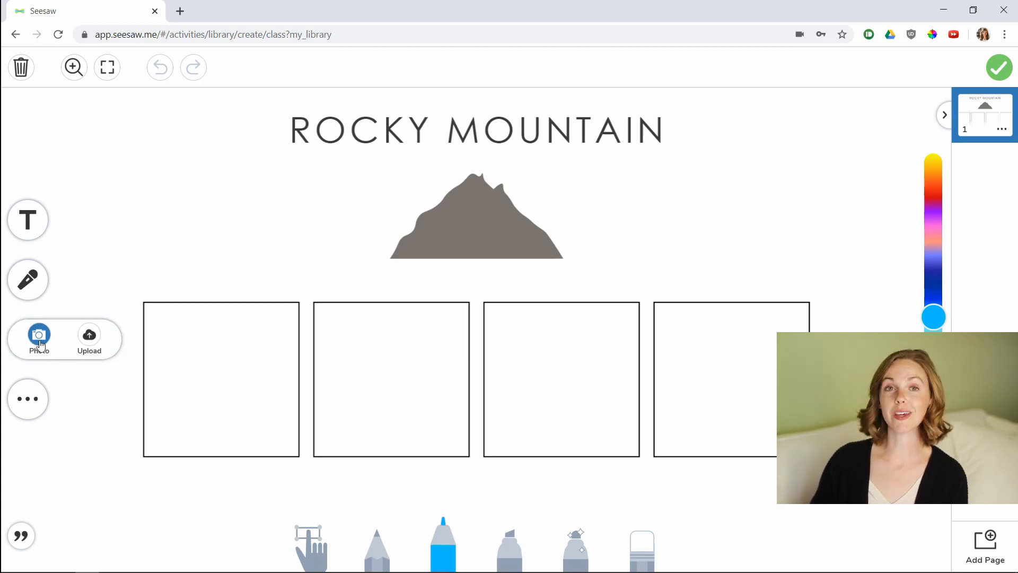
left_click(90, 335)
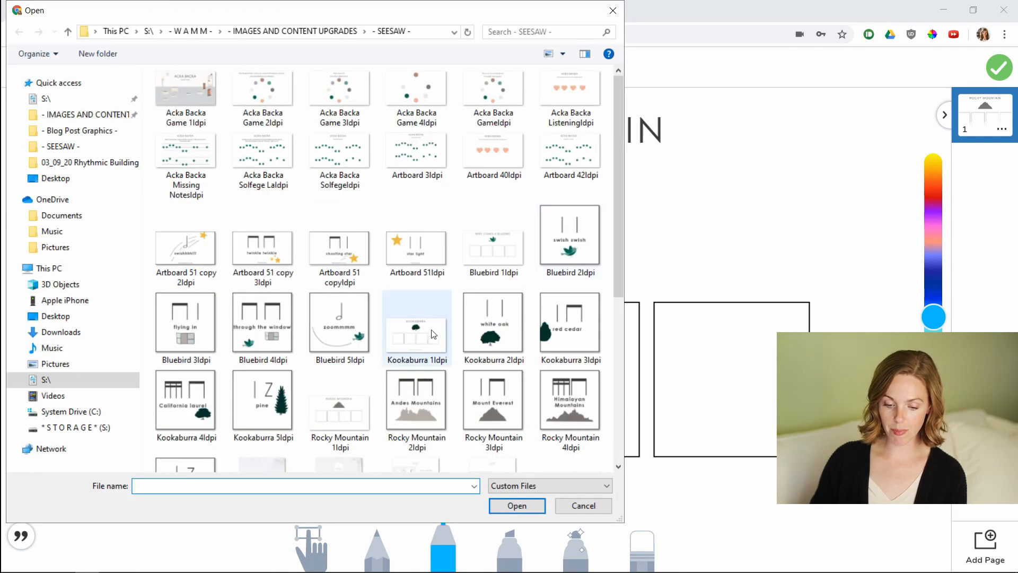
left_click(403, 427)
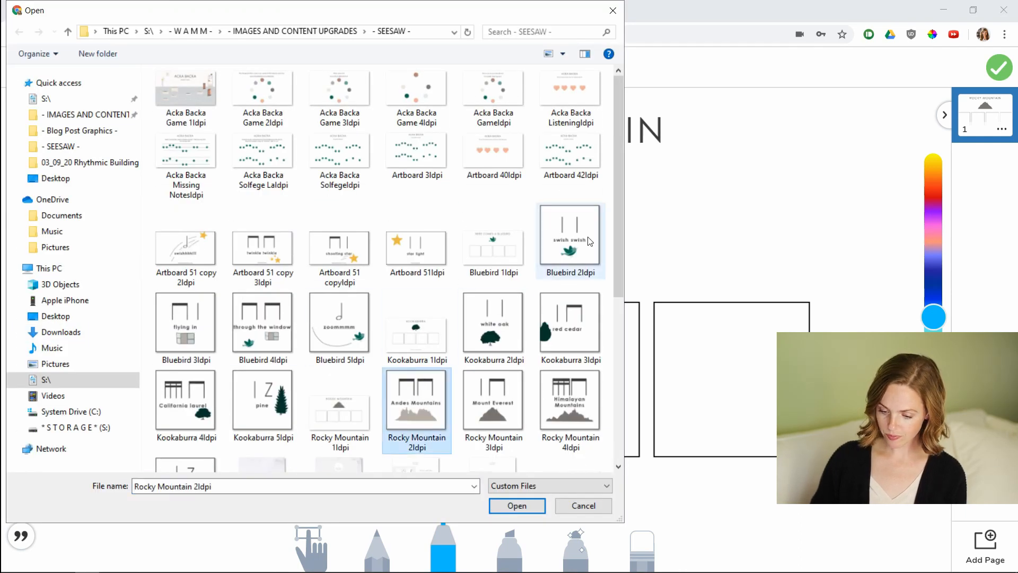
scroll(515, 318, "down", 5)
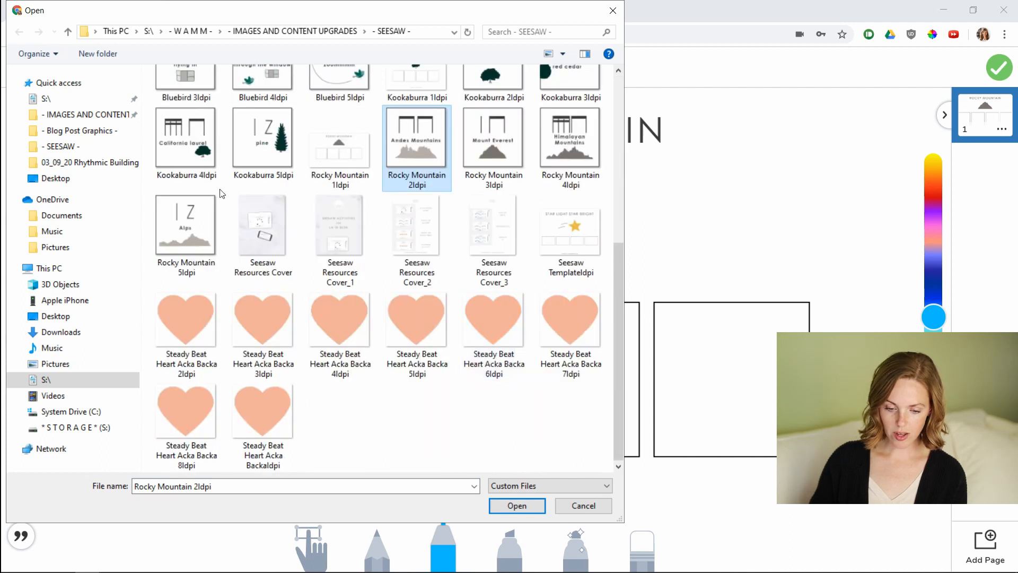
left_click(183, 226, "shift")
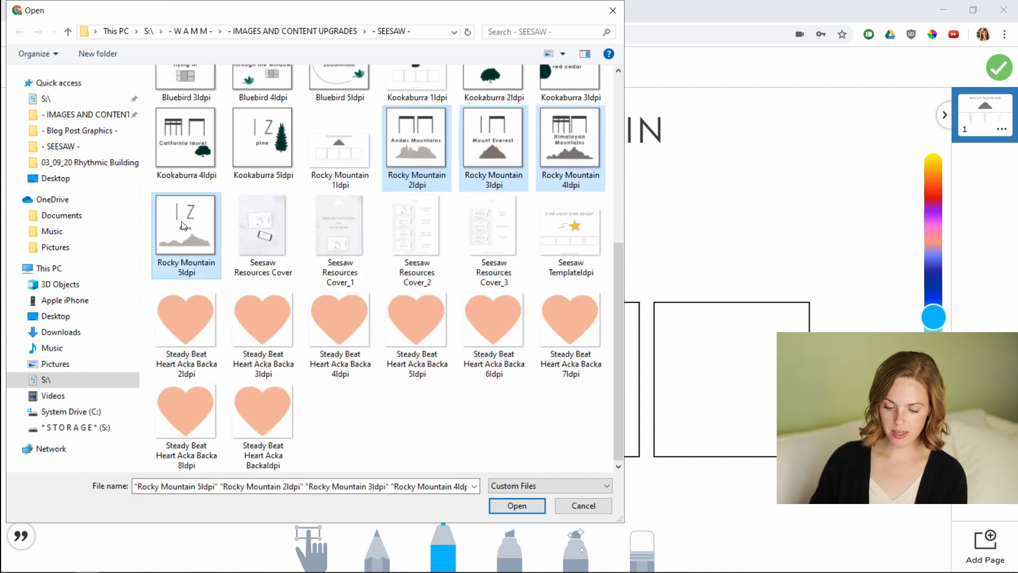
left_click(508, 506)
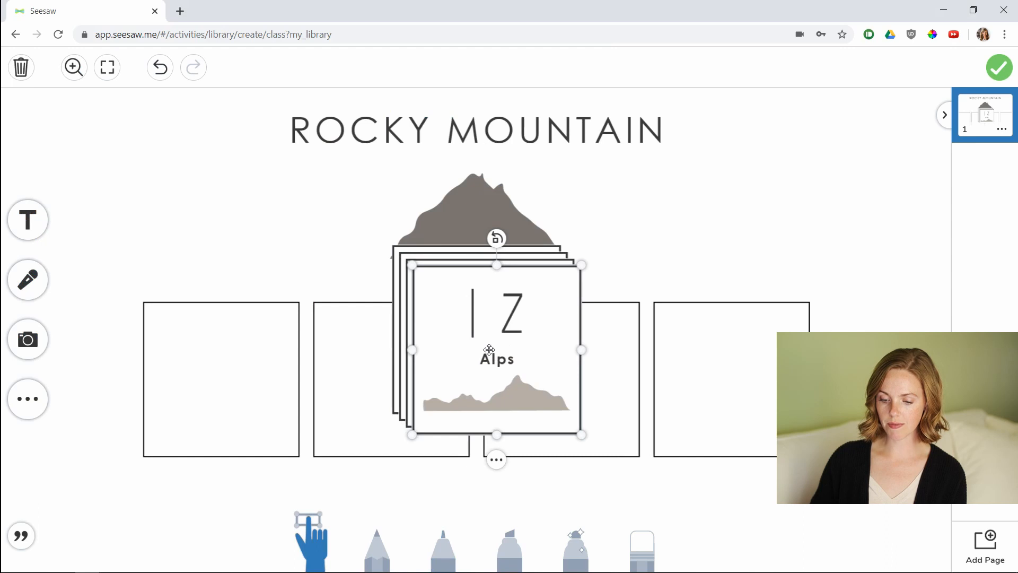
Move the Alps, Himalayan Mountains, Mount Everest and Andes Mountains cards into the four boxes.
left_click_drag(483, 344, 719, 360)
left_click_drag(537, 340, 586, 378)
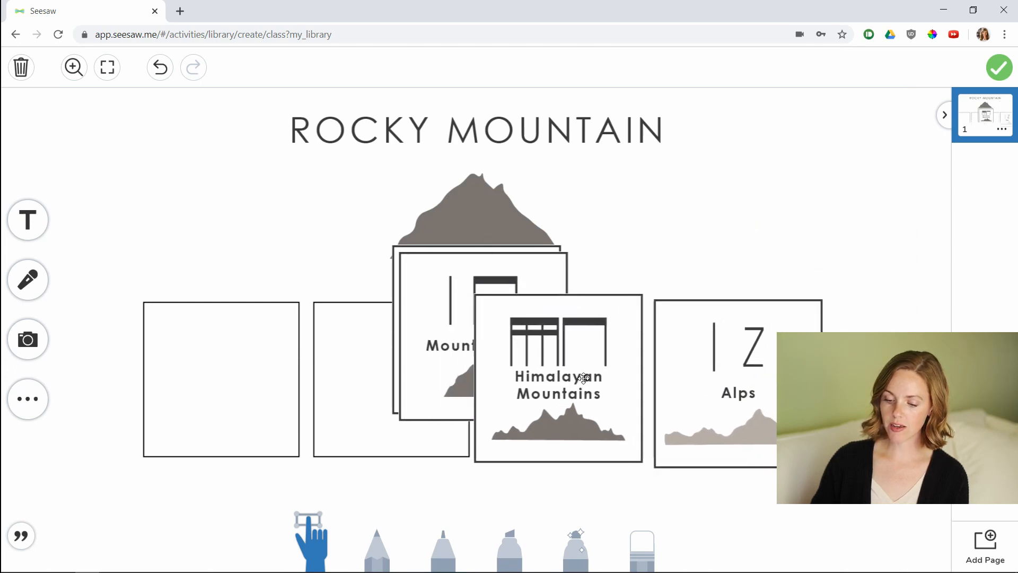
left_click_drag(422, 299, 334, 345)
left_click_drag(416, 277, 164, 329)
left_click_drag(131, 468, 146, 454)
left_click(354, 411)
mouse_move(313, 468)
left_mouse_down()
mouse_move(327, 455)
mouse_move(320, 461)
left_mouse_up()
left_click_drag(374, 415, 367, 412)
left_click(524, 434)
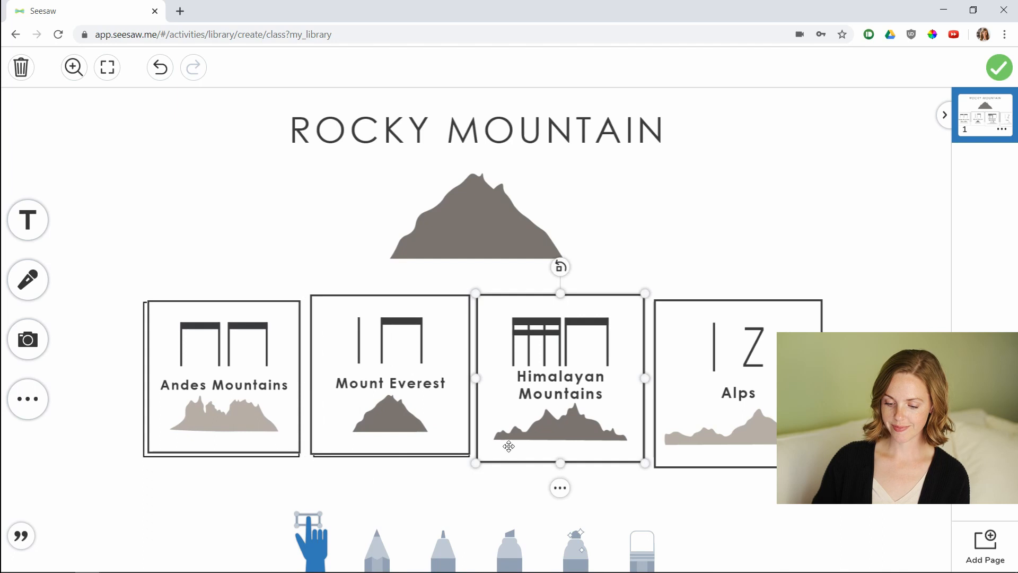
Resize and nudge each rhythm card so it fits neatly inside its box.
left_click_drag(475, 463, 488, 450)
left_click(694, 424)
left_click_drag(653, 468, 668, 452)
left_click_drag(705, 426, 691, 428)
left_click_drag(558, 395, 556, 402)
mouse_move(422, 367)
left_mouse_down()
mouse_move(418, 382)
mouse_move(419, 373)
left_mouse_up()
left_click_drag(257, 376, 253, 378)
left_click(325, 434)
left_click_drag(307, 462, 310, 458)
left_click(778, 500)
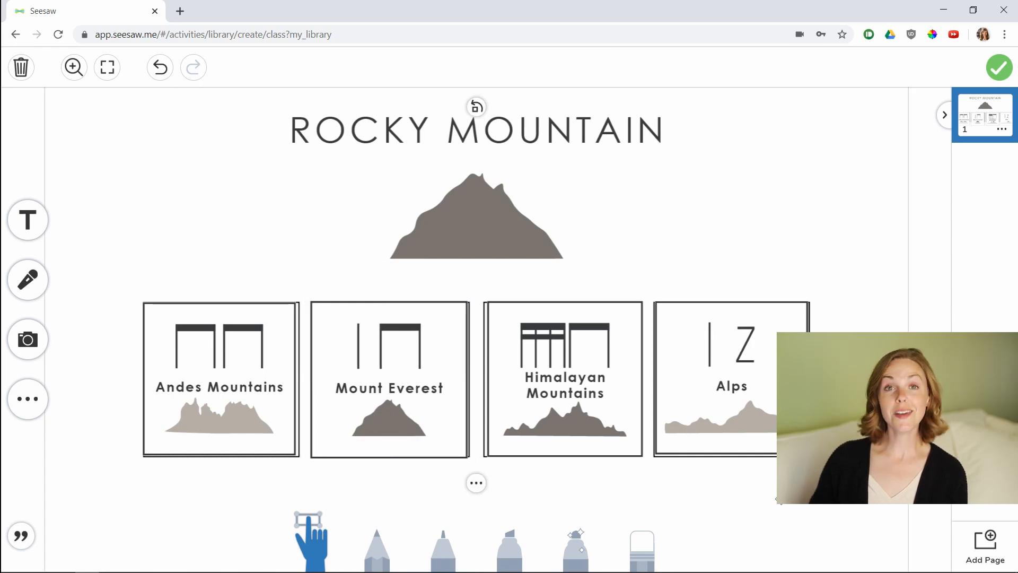
mouse_move(760, 373)
left_mouse_down()
mouse_move(742, 318)
mouse_move(609, 257)
mouse_move(651, 266)
mouse_move(750, 368)
mouse_move(822, 344)
mouse_move(771, 346)
mouse_move(753, 378)
left_mouse_up()
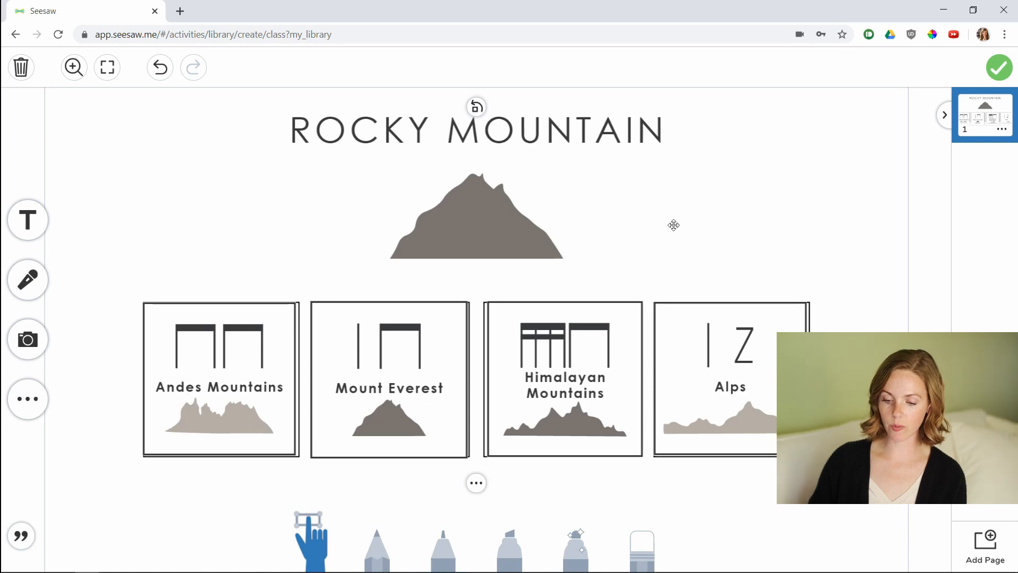
Record an audio example of the rhythm pattern and finish the example page.
left_click(31, 288)
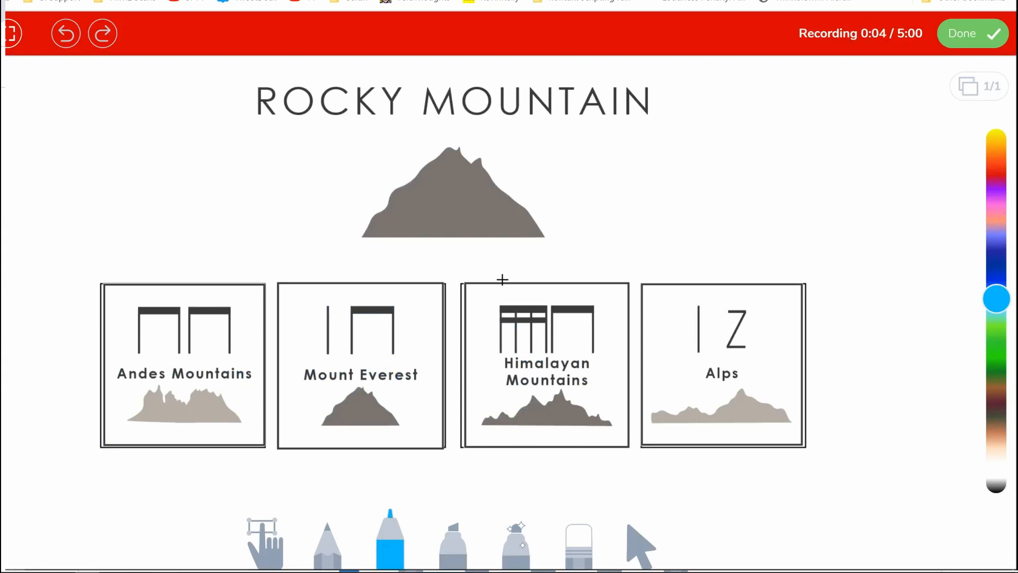
left_click(2, 67)
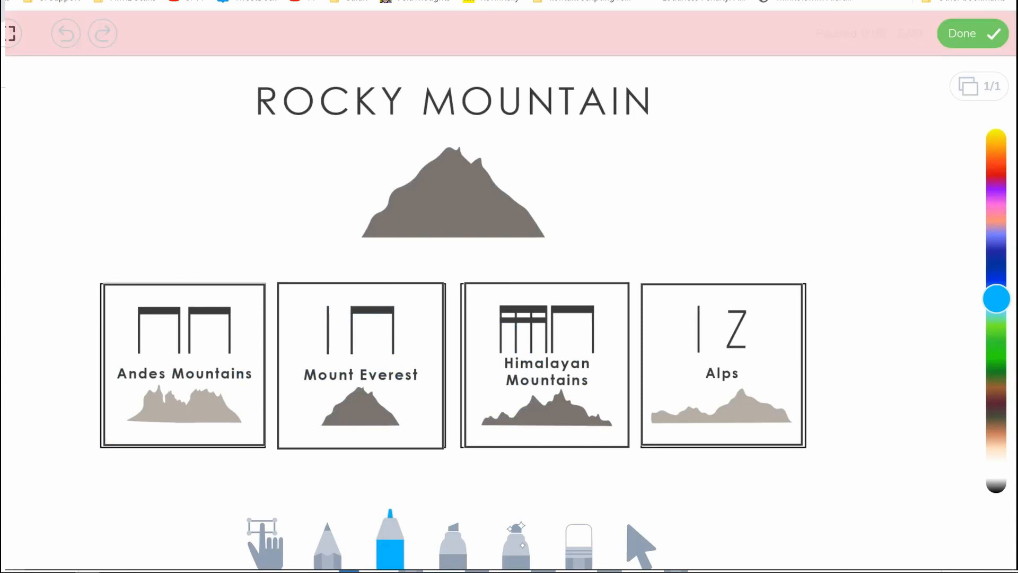
left_click(956, 38)
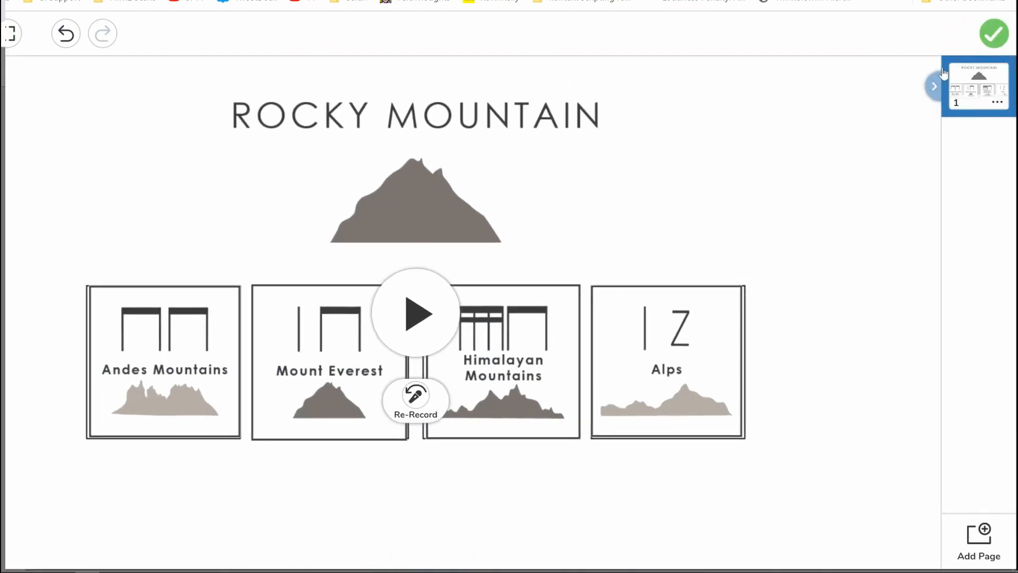
left_click(989, 36)
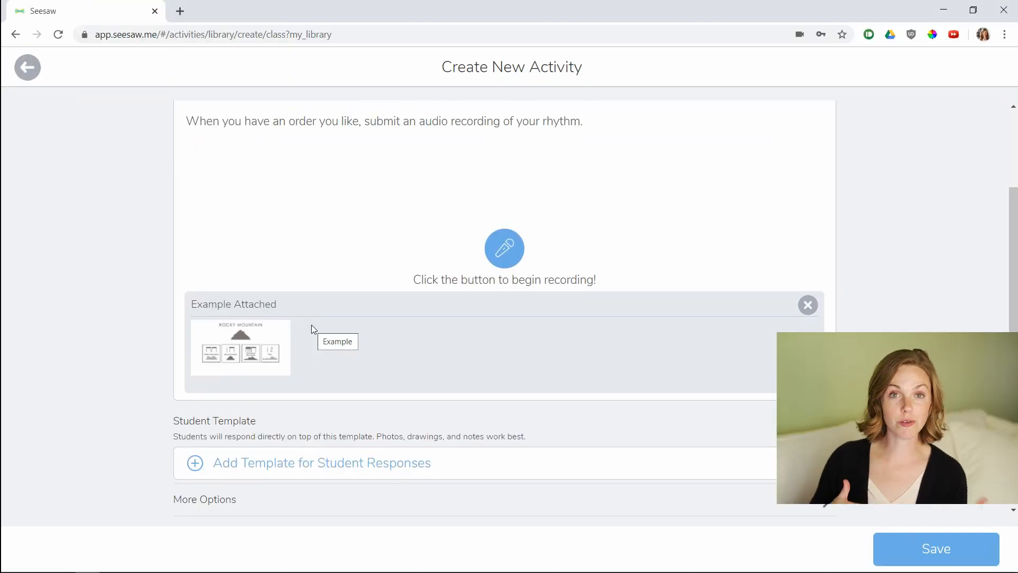
Add a student template by uploading the image Rocky Mountain 1ldpi from the computer.
scroll(310, 324, "down", 1)
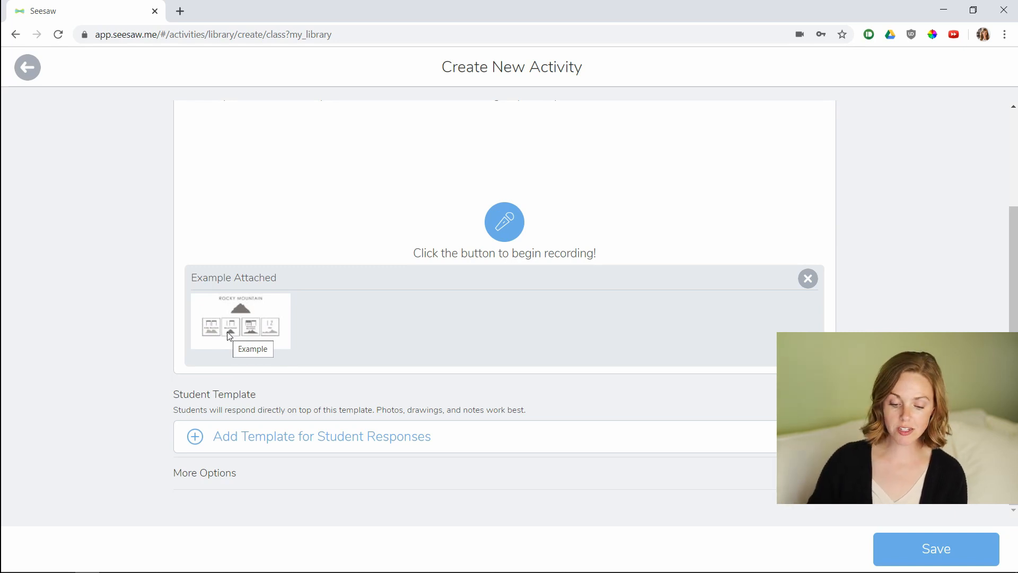
left_click(209, 453)
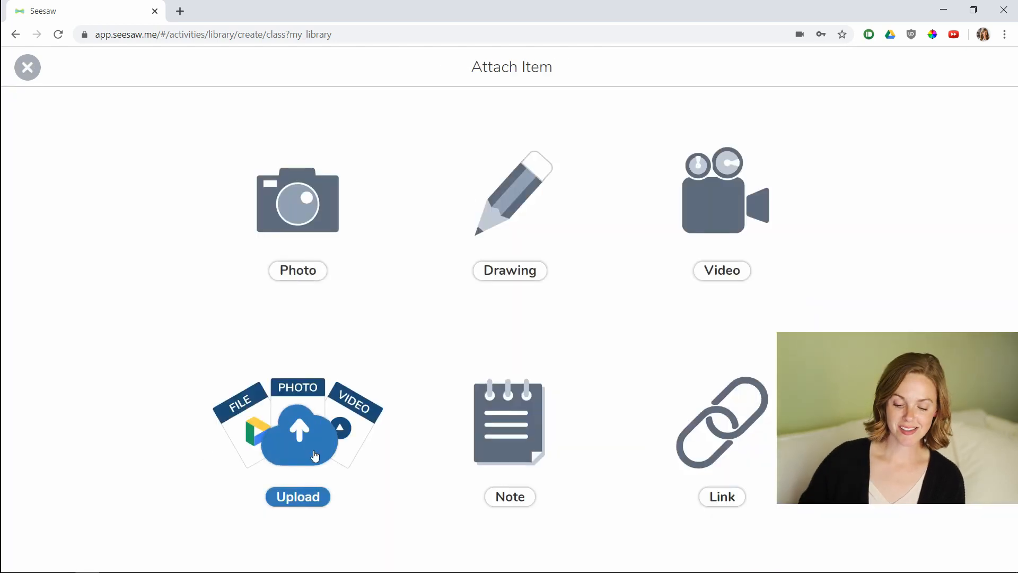
left_click(315, 455)
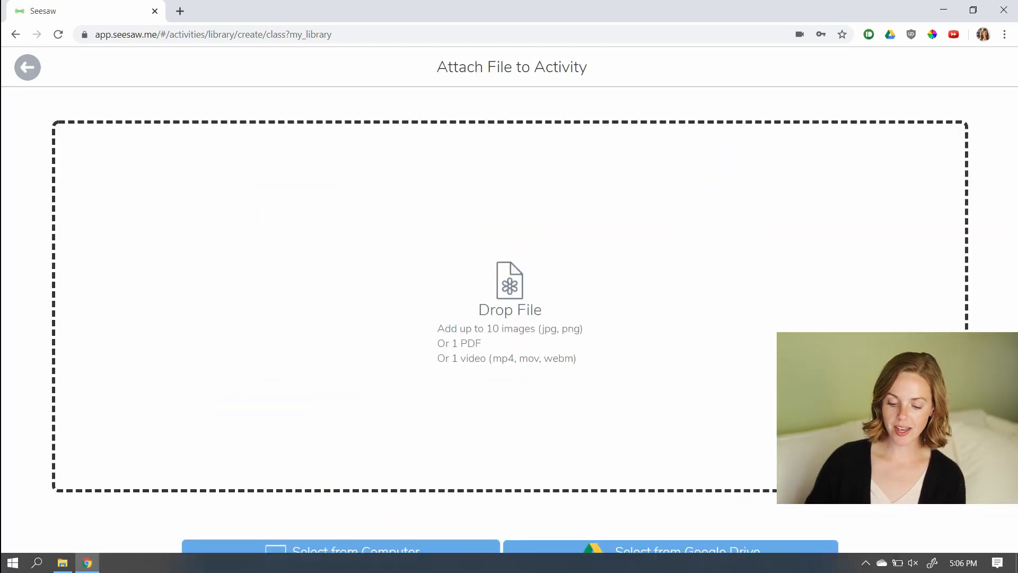
left_click(356, 552)
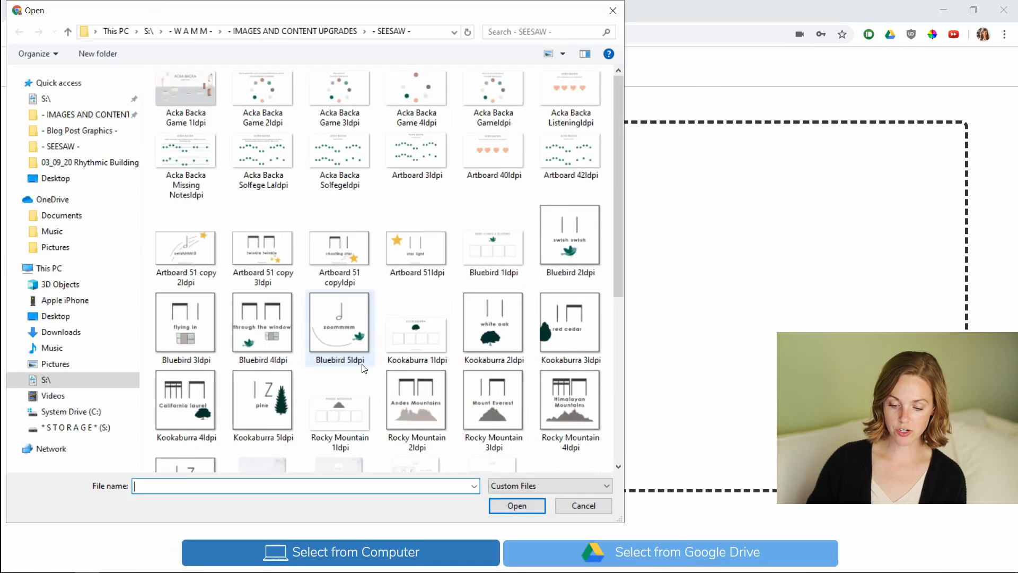
double_click(338, 413)
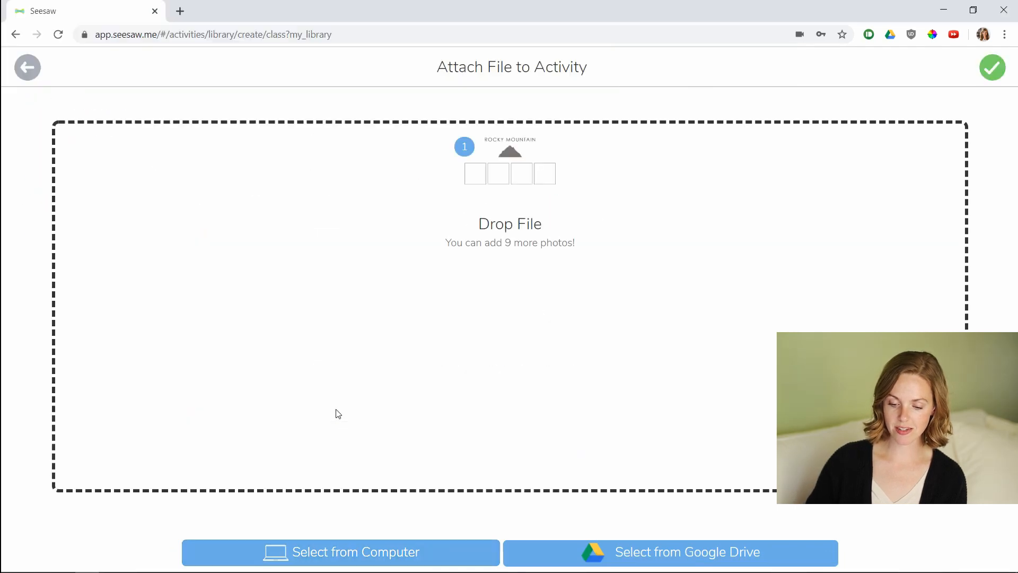
left_click(992, 68)
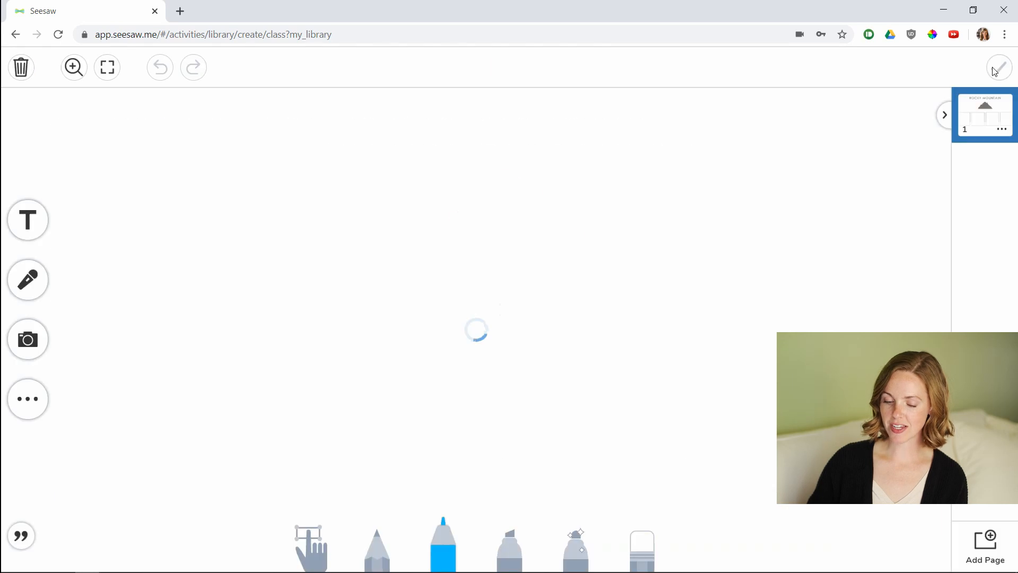
Upload the Rocky Mountain 2ldpi to 5ldpi rhythm images onto the student template.
left_click(43, 348)
left_click(89, 343)
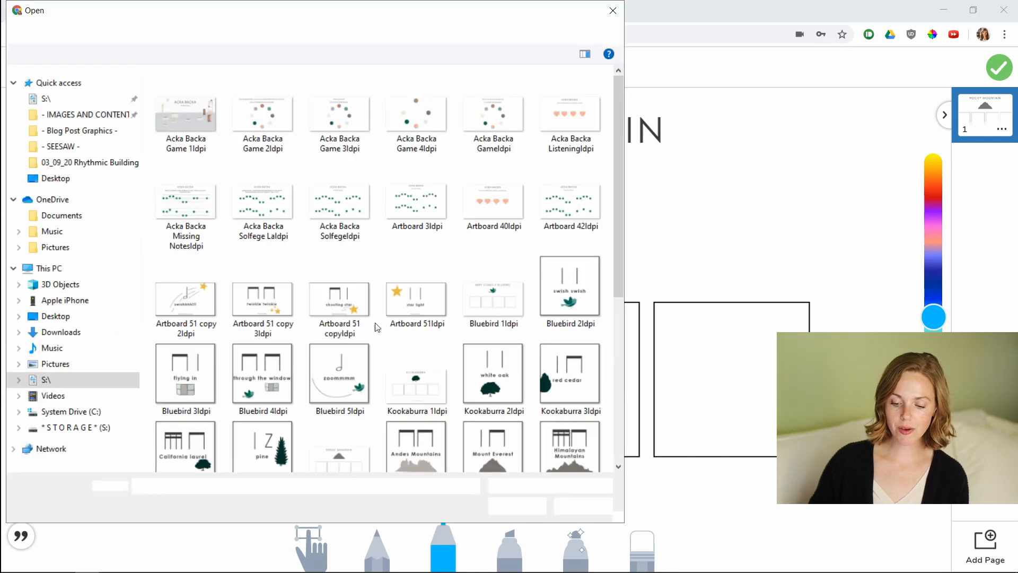
left_click(477, 341)
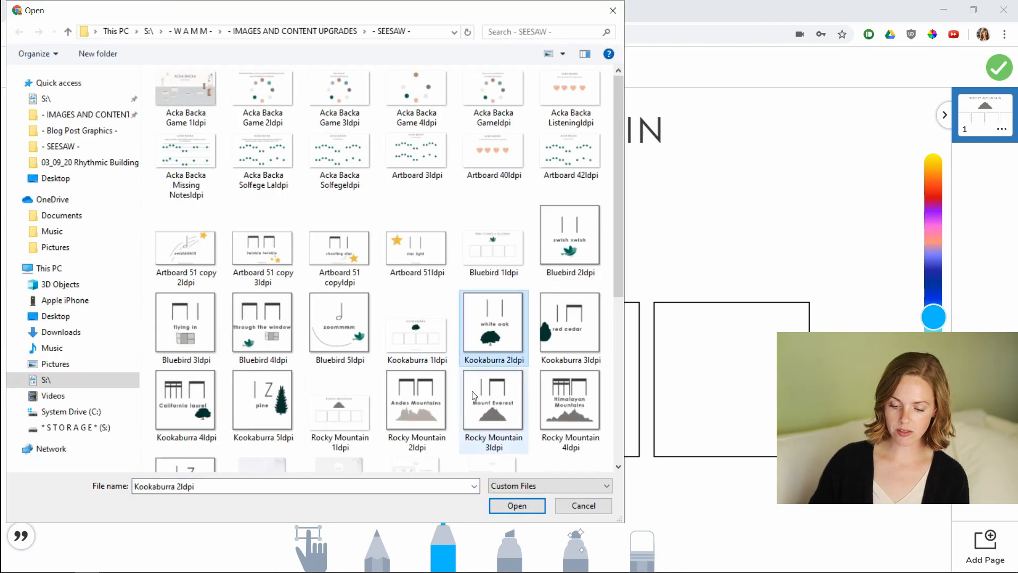
left_click(428, 408)
left_click(206, 465, "shift")
key("Return")
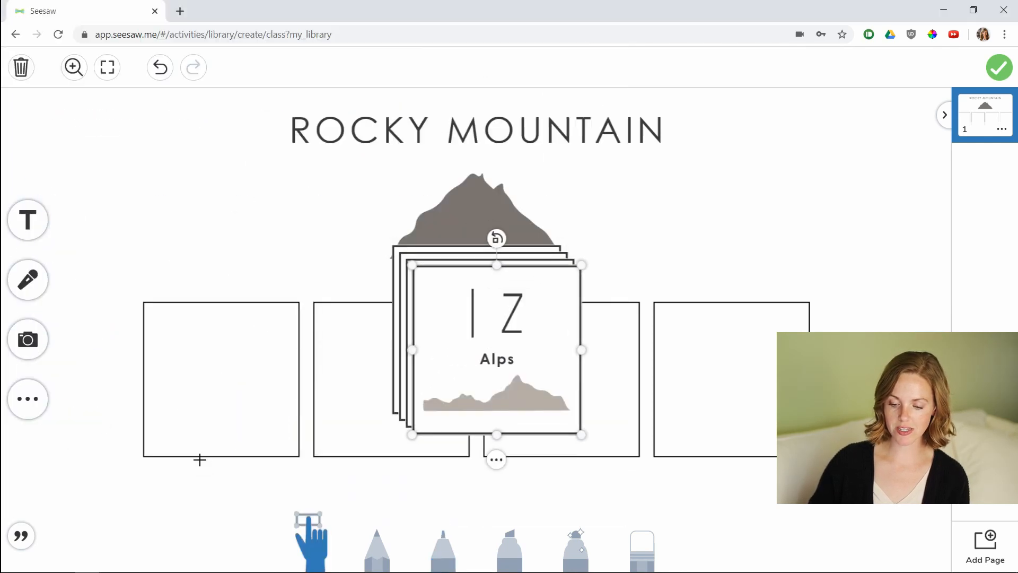
Place the Alps, Himalayan Mountains, Mount Everest and Andes Mountains cards into the template's four boxes.
left_click_drag(573, 346, 808, 366)
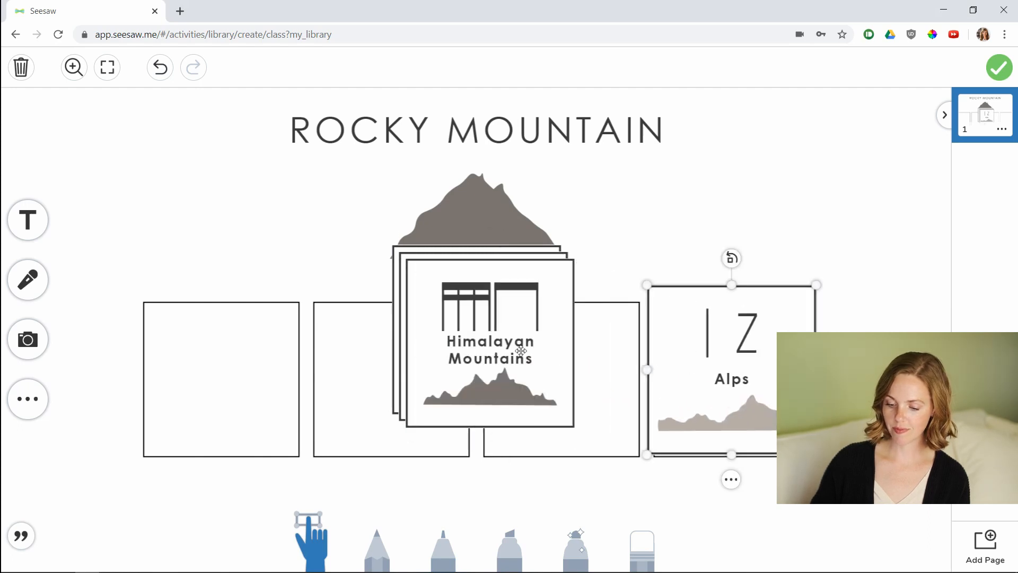
left_click_drag(478, 328, 562, 374)
left_click_drag(440, 302, 350, 343)
left_click_drag(420, 276, 151, 309)
left_click_drag(200, 343, 182, 348)
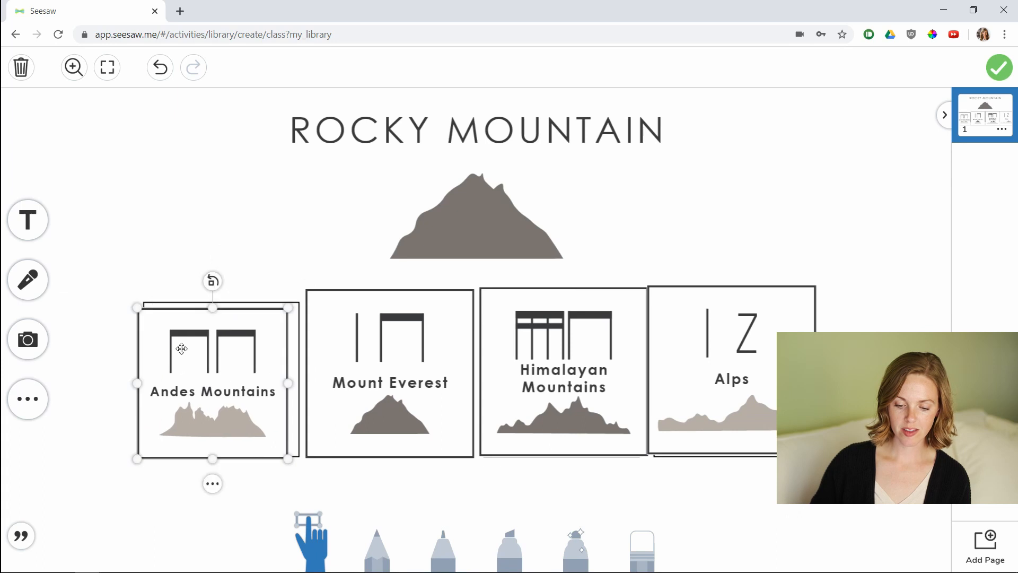
Resize and align the template's rhythm cards within their boxes.
left_click(316, 309)
left_click_drag(306, 293, 313, 303)
left_click(483, 293)
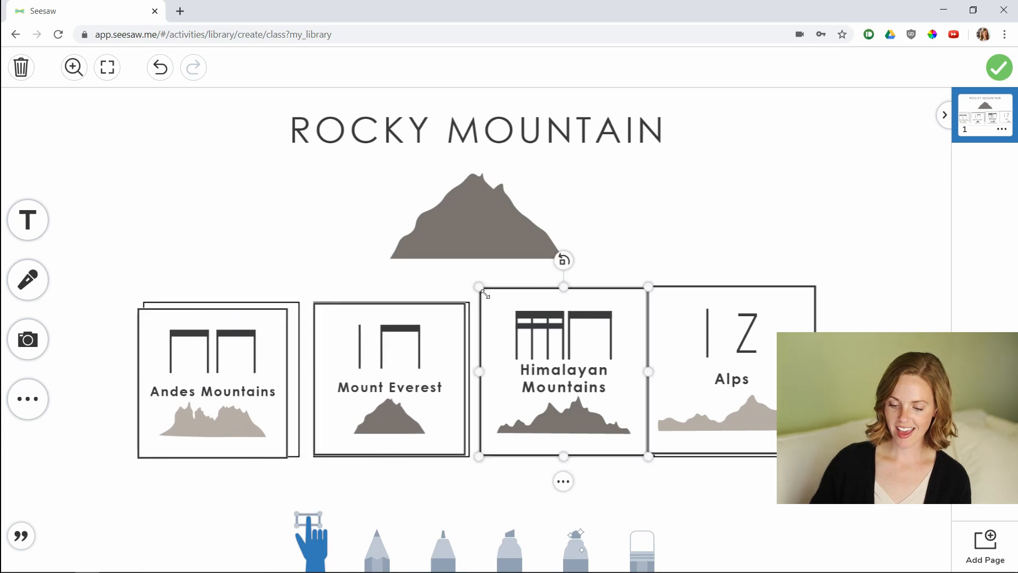
left_click_drag(480, 288, 496, 303)
left_click(674, 315)
left_click_drag(648, 289, 660, 309)
left_click_drag(611, 332, 598, 332)
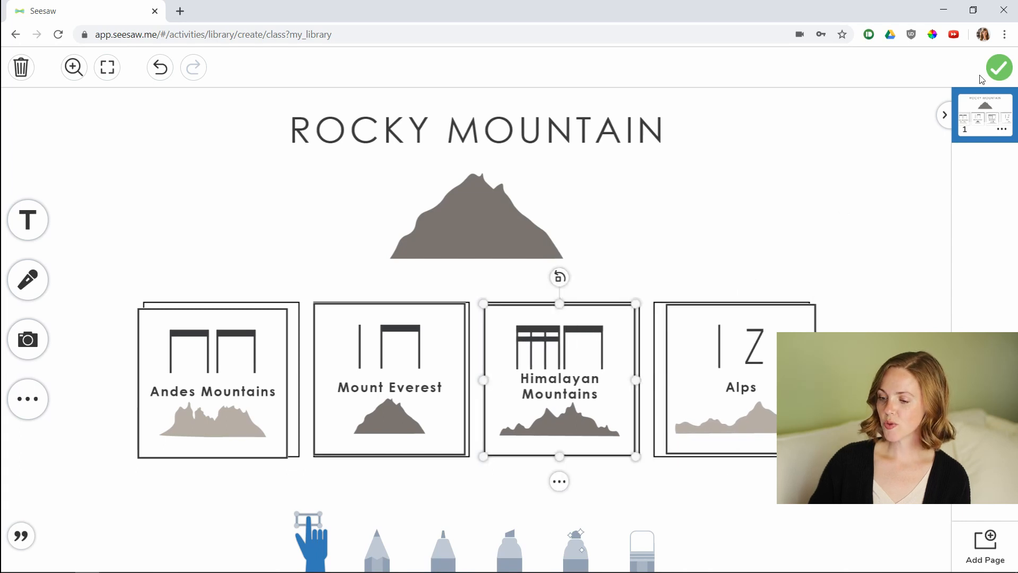
Finish the student template and dismiss the camera access message.
left_click(1004, 75)
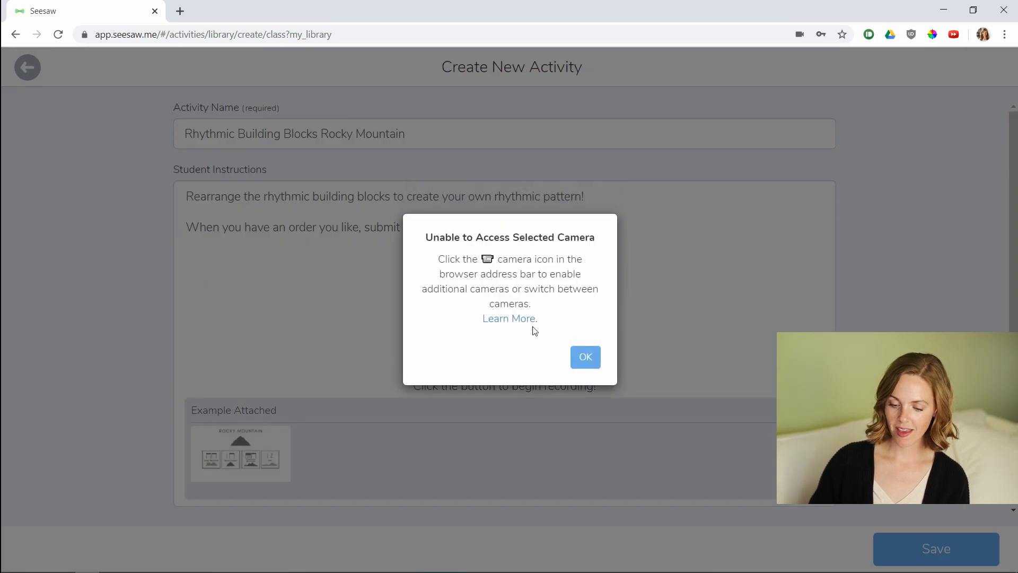
left_click(583, 352)
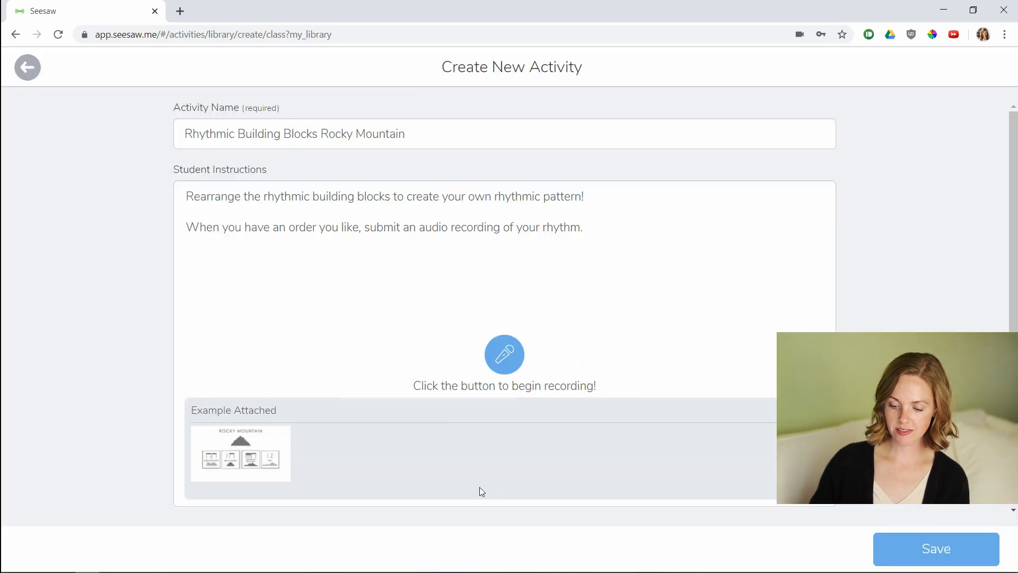
Save the new activity.
scroll(454, 371, "down", 4)
scroll(452, 370, "up", 4)
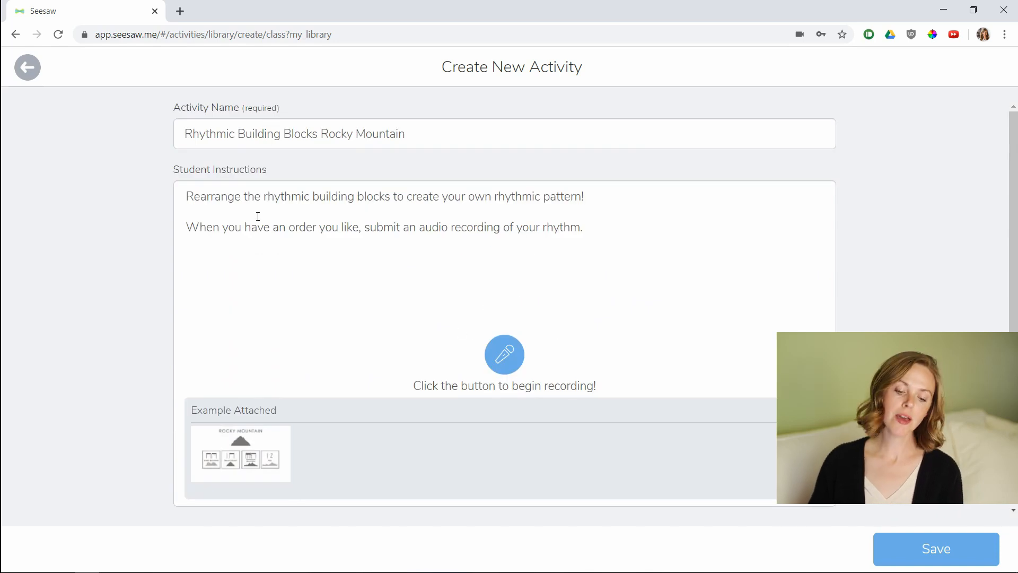
scroll(247, 365, "down", 1)
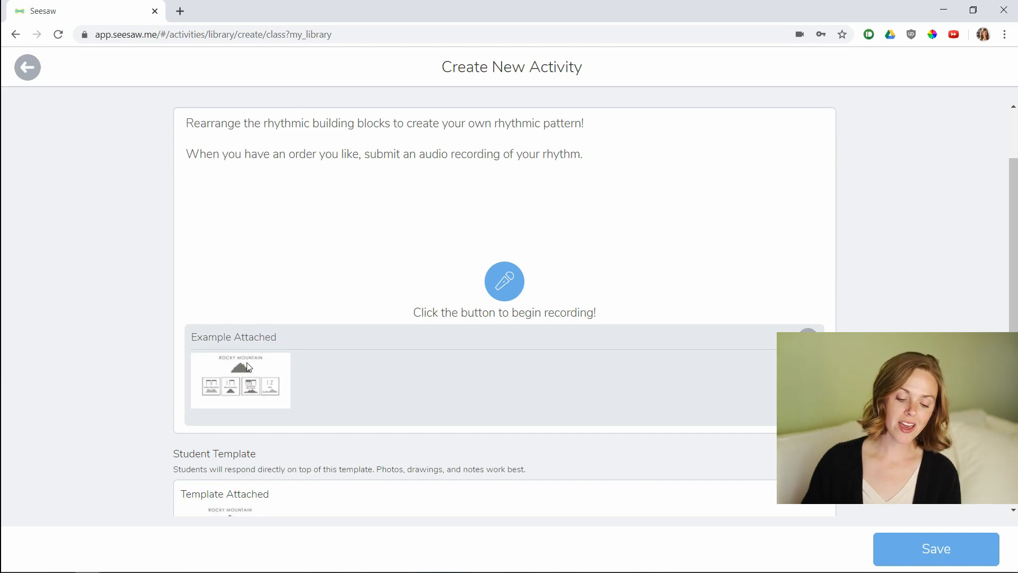
scroll(244, 382, "down", 2)
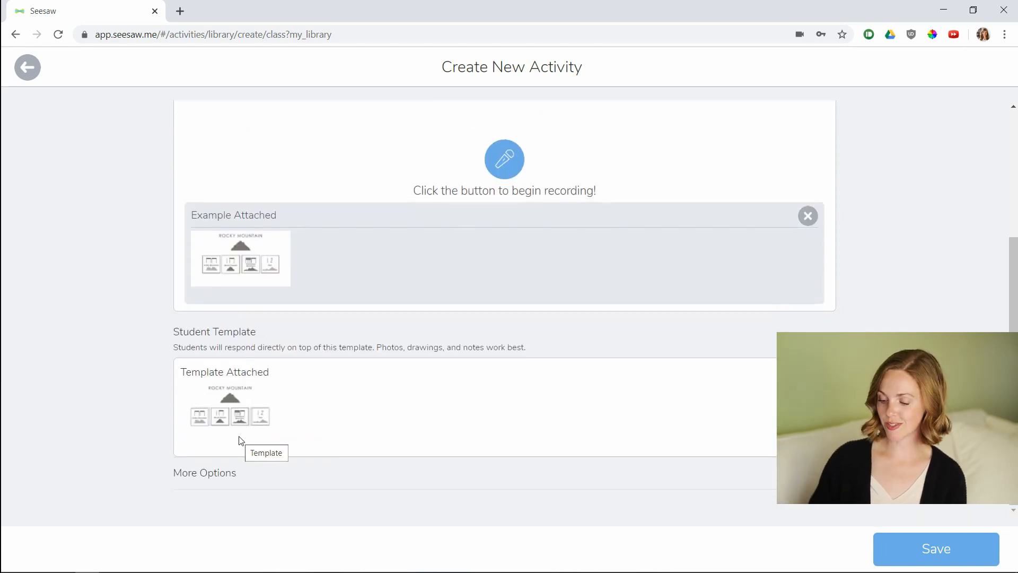
left_click(934, 541)
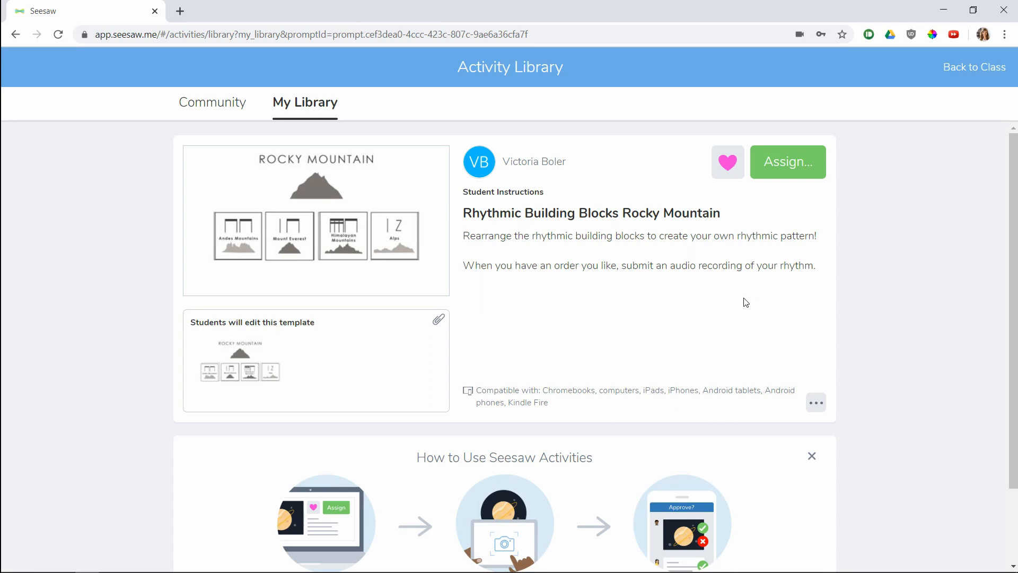
Open the sharing options for the Rhythmic Building Blocks Rocky Mountain activity.
left_click(815, 403)
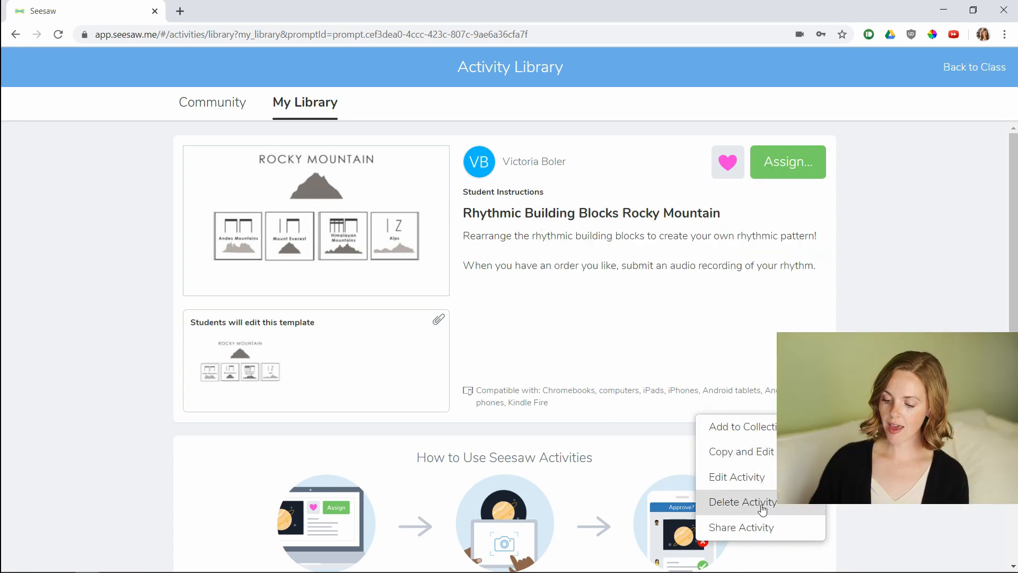
left_click(778, 530)
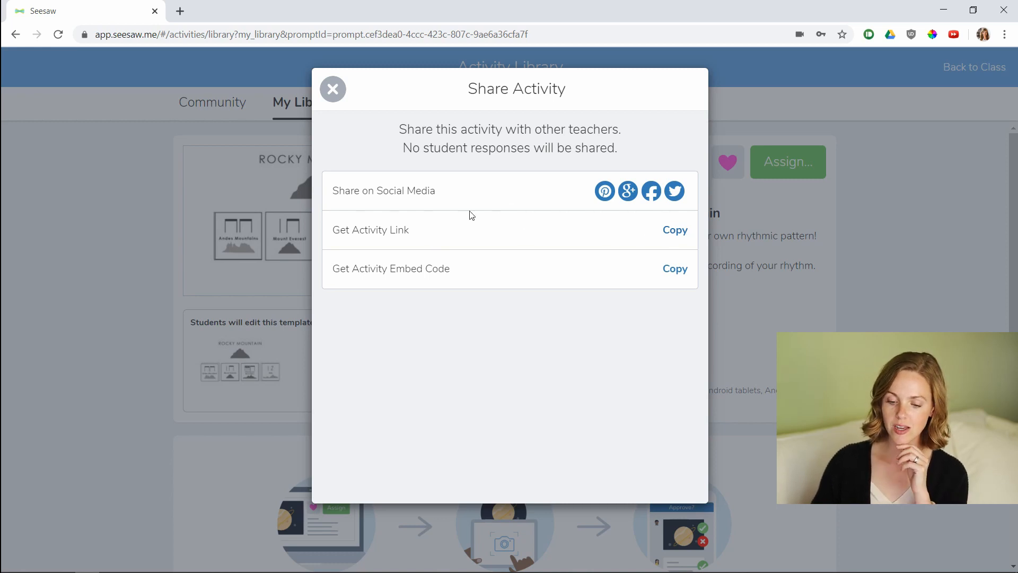
Copy the activity link for sharing with other teachers.
left_click(665, 233)
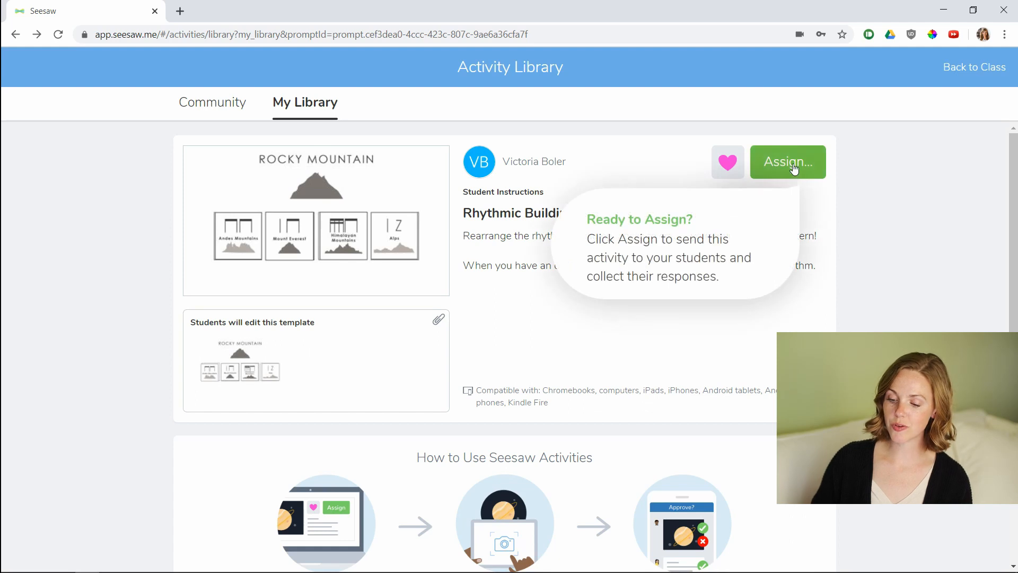
Assign the activity to the music class and open it in the class's activities.
left_click(793, 164)
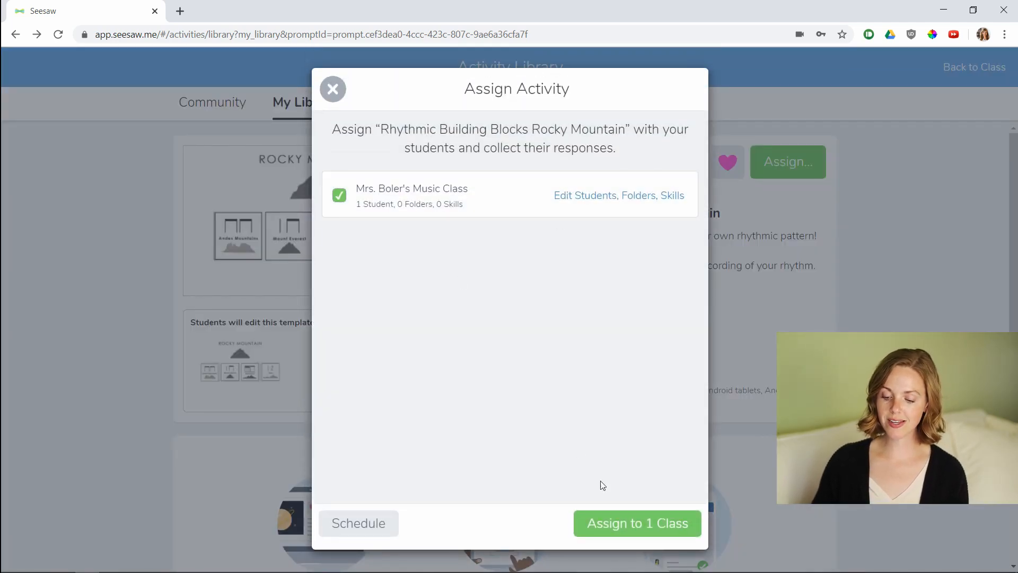
left_click(608, 519)
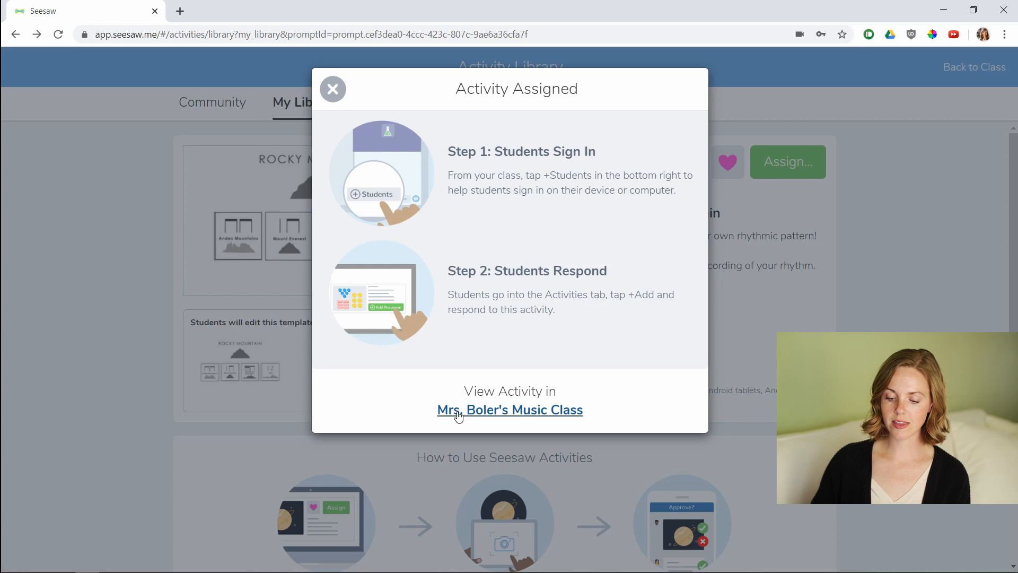
left_click(509, 410)
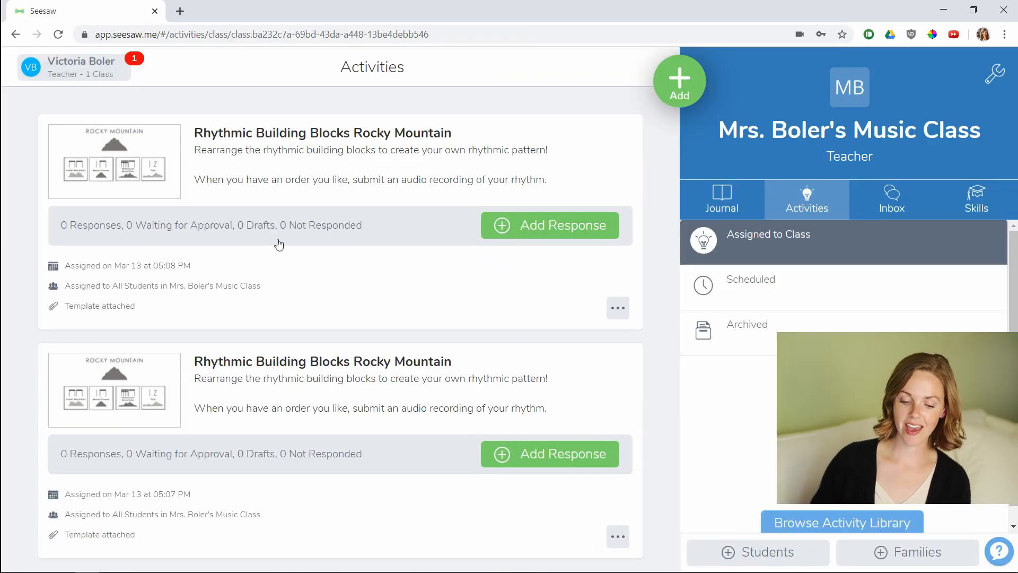
Add a response as Sample Student, rearranging the rhythm cards into Mount Everest, Andes Mountains, Alps, Himalayan Mountains order.
left_click(511, 235)
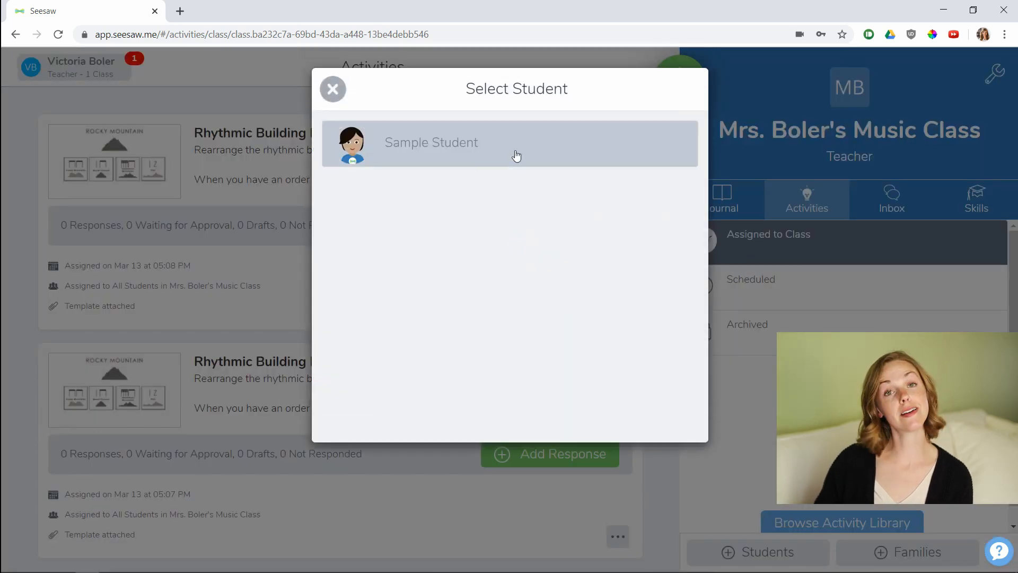
left_click(516, 156)
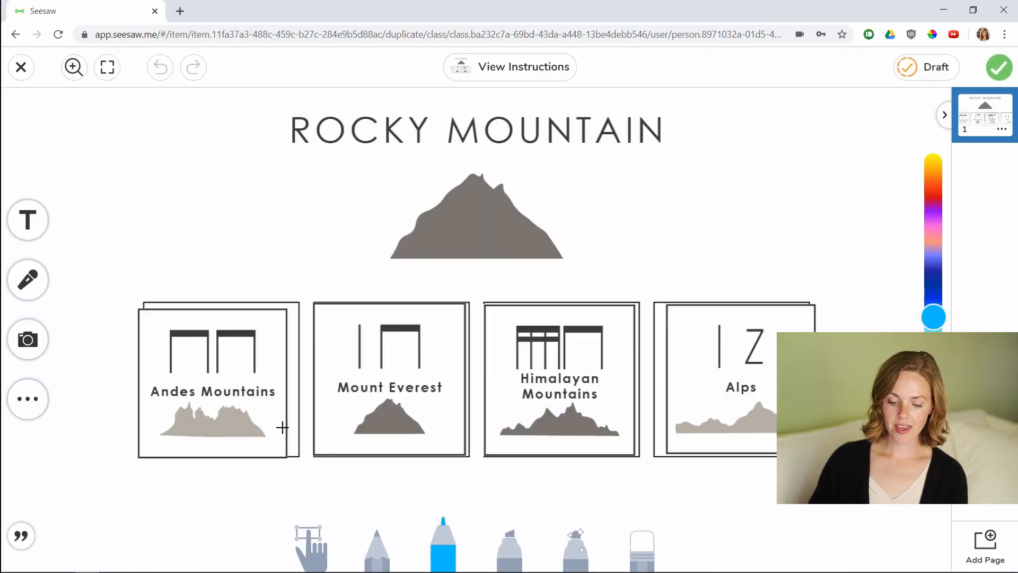
left_click(310, 547)
left_click_drag(217, 368, 445, 282)
left_click_drag(397, 406, 236, 403)
left_click_drag(456, 326, 409, 406)
left_click_drag(519, 408, 715, 329)
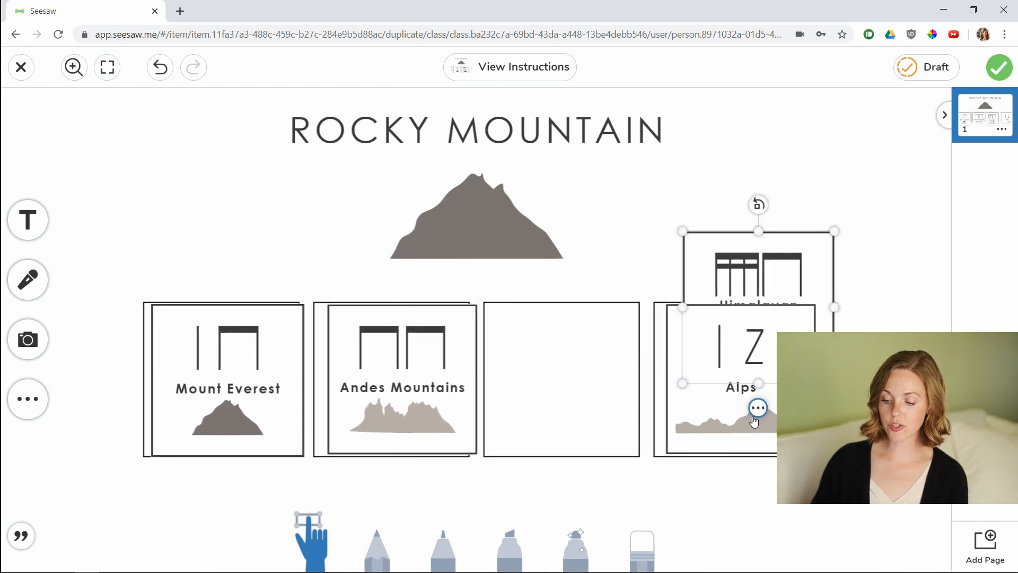
left_click(680, 418)
left_click_drag(680, 417, 492, 418)
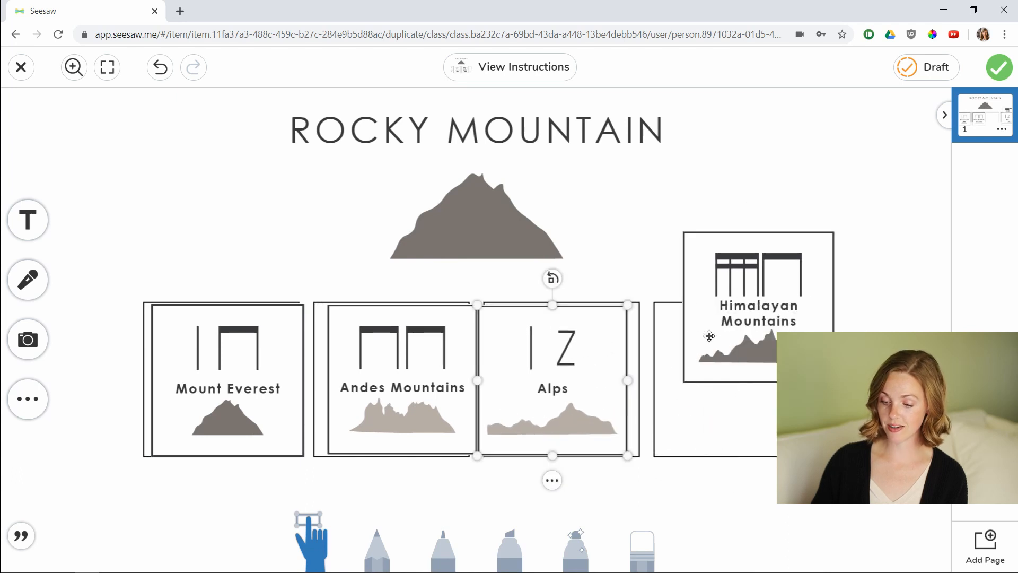
left_click_drag(754, 327, 727, 398)
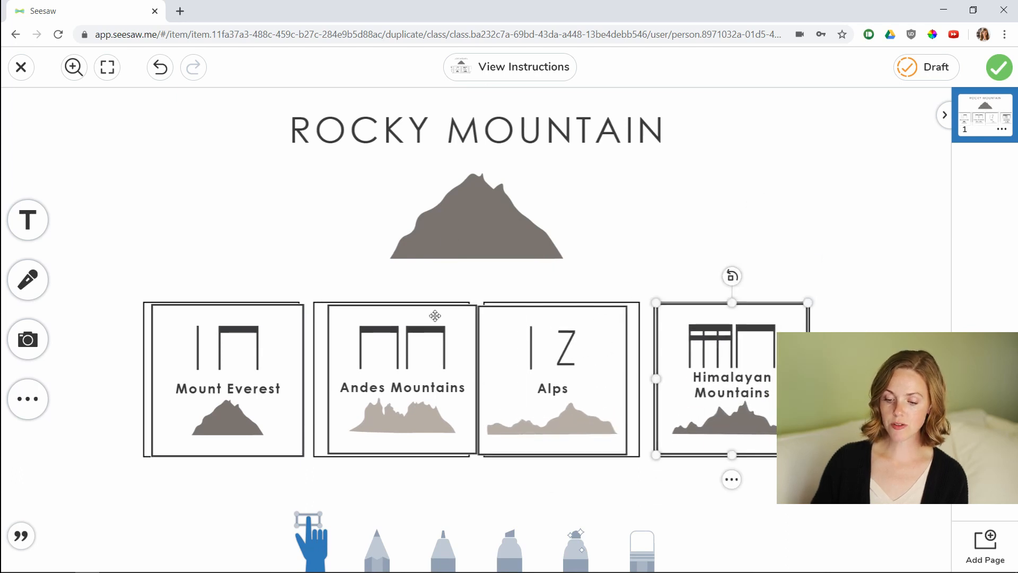
left_click(538, 352)
left_click_drag(539, 353, 555, 363)
left_click_drag(426, 372, 419, 372)
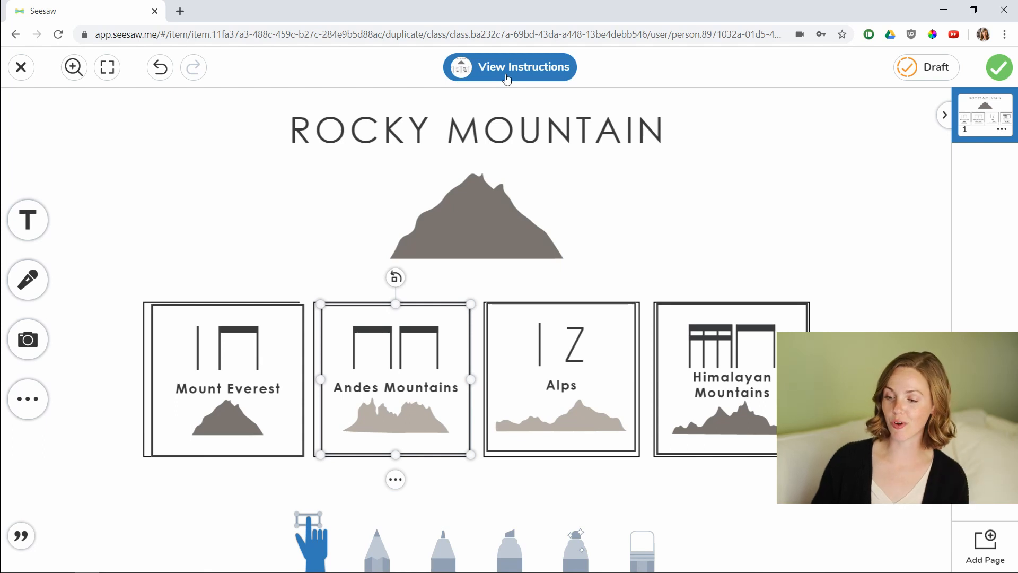
Submit the student response and view it in the Sample Student's journal.
left_click(995, 67)
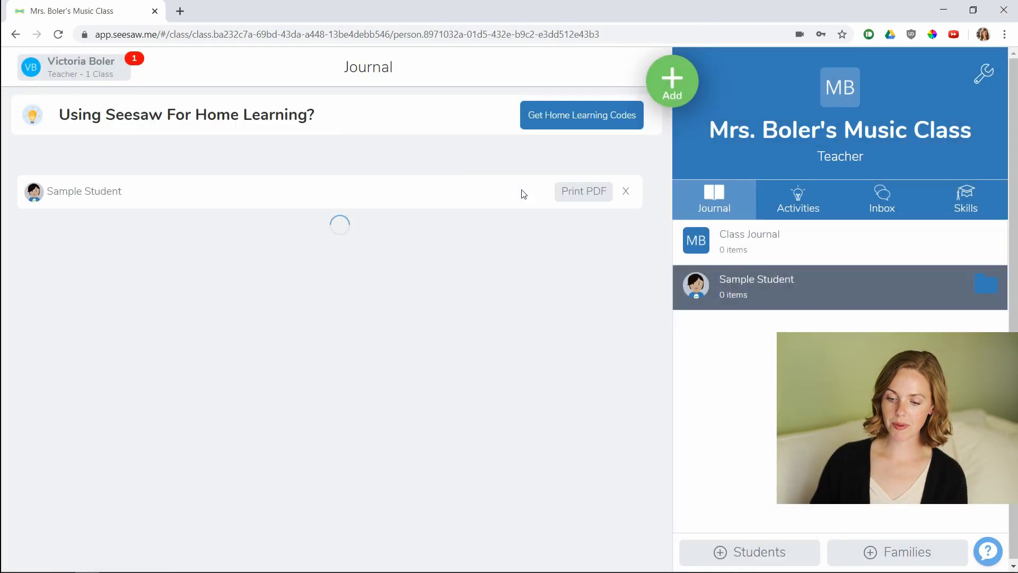
scroll(337, 250, "down", 1)
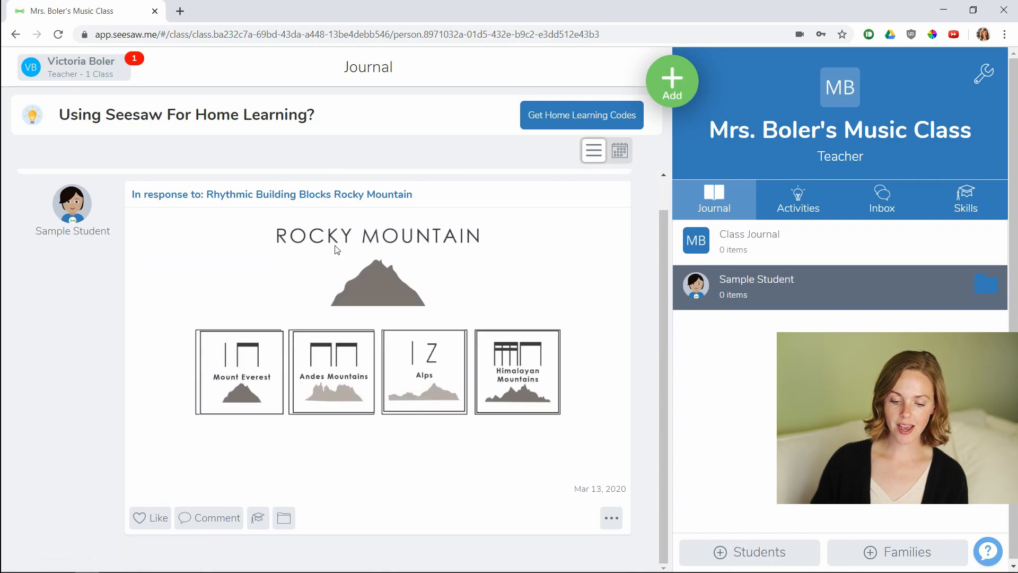